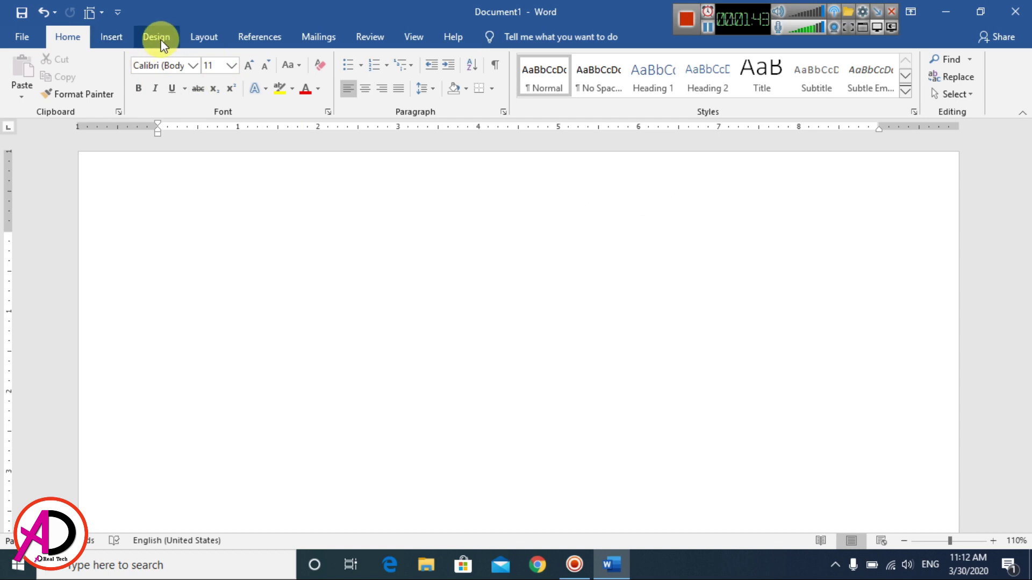
# Step: Set the page orientation to Landscape
pyautogui.click(205, 37)
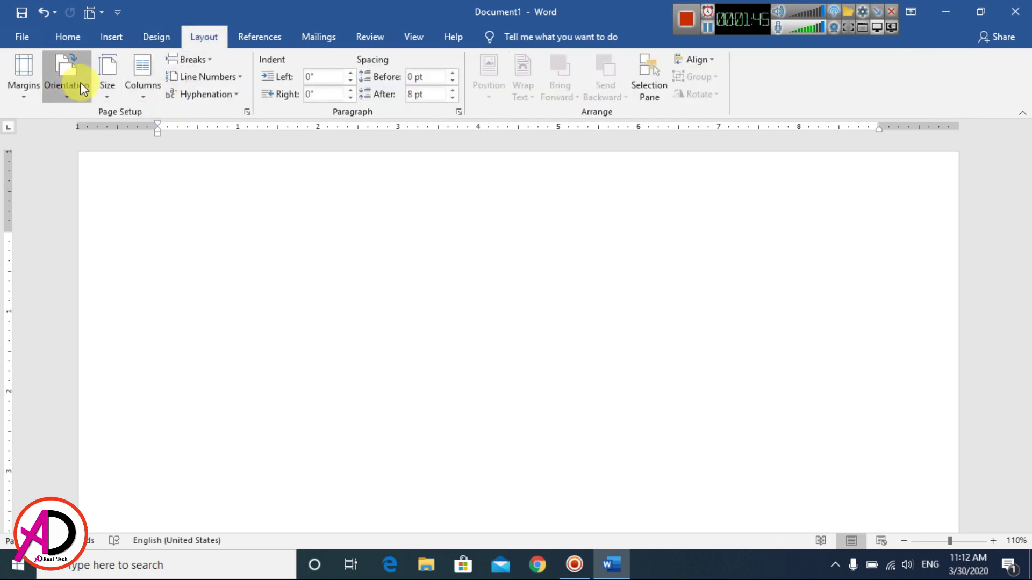
pyautogui.click(67, 78)
pyautogui.click(82, 154)
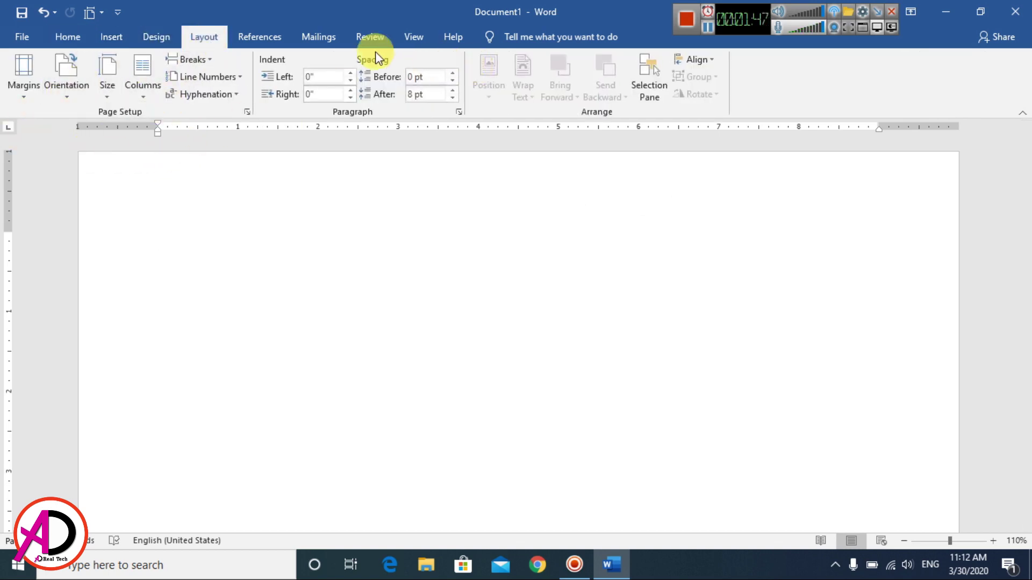
# Step: Set the page colour to Yellow
pyautogui.click(158, 38)
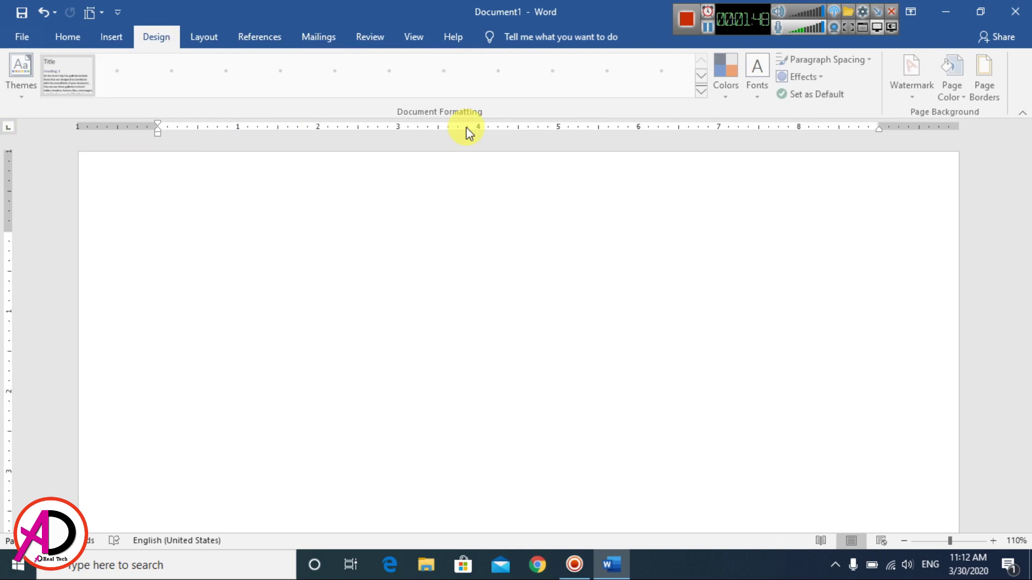
pyautogui.click(963, 93)
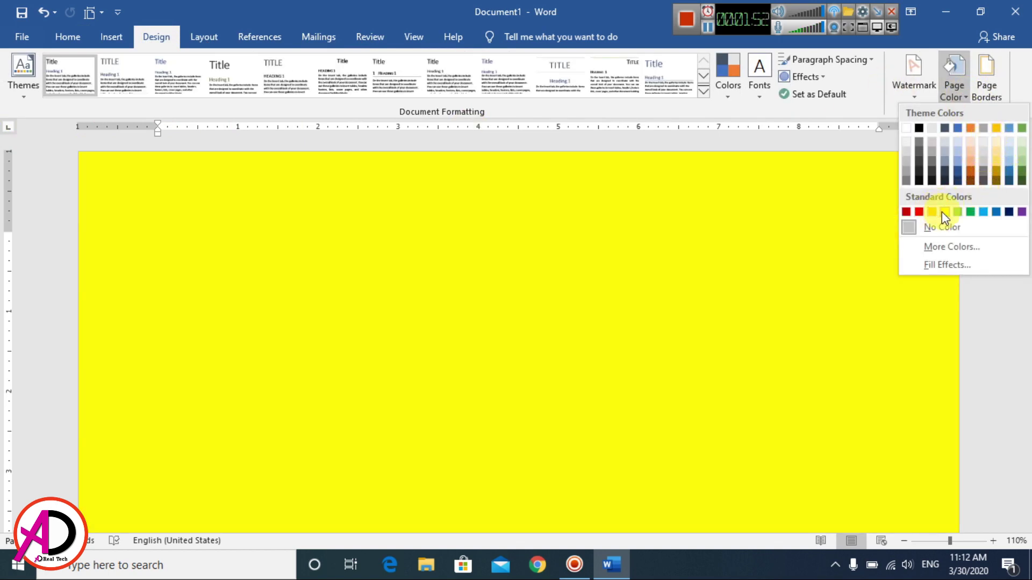
pyautogui.click(944, 211)
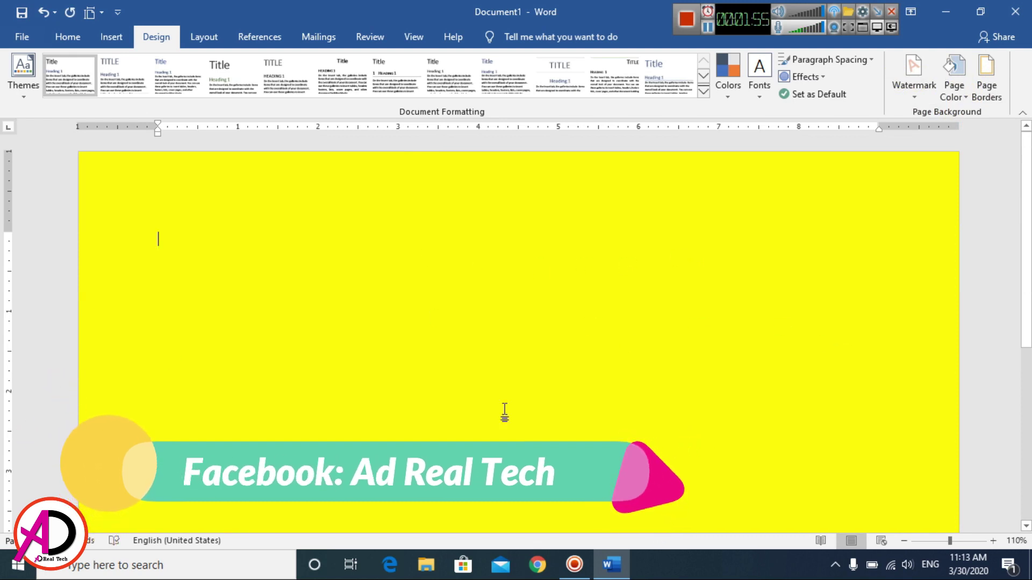
pyautogui.click(106, 37)
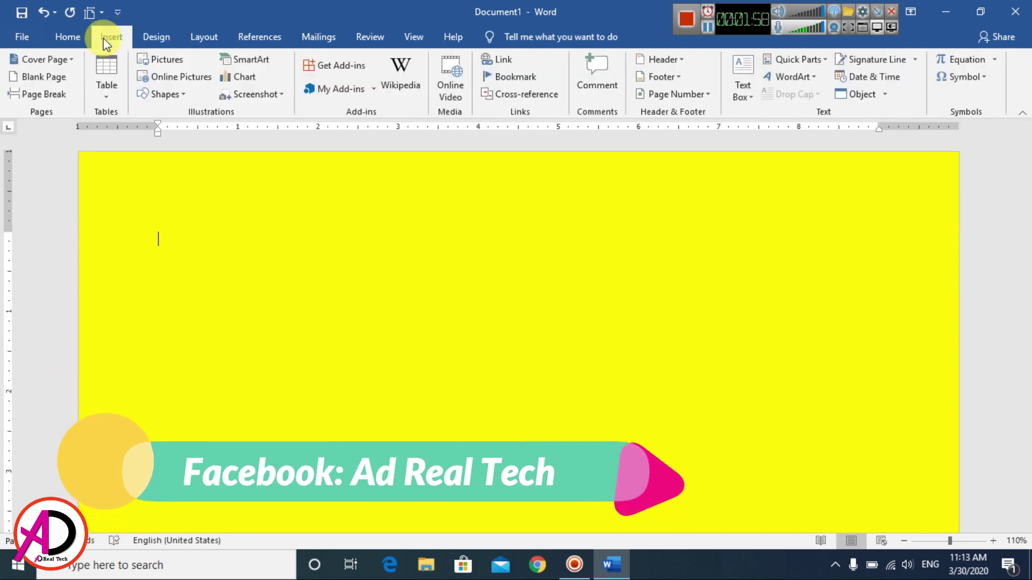
# Step: Draw a large cube shape, about 3.98" by 4.48", on the left of the page
pyautogui.click(164, 94)
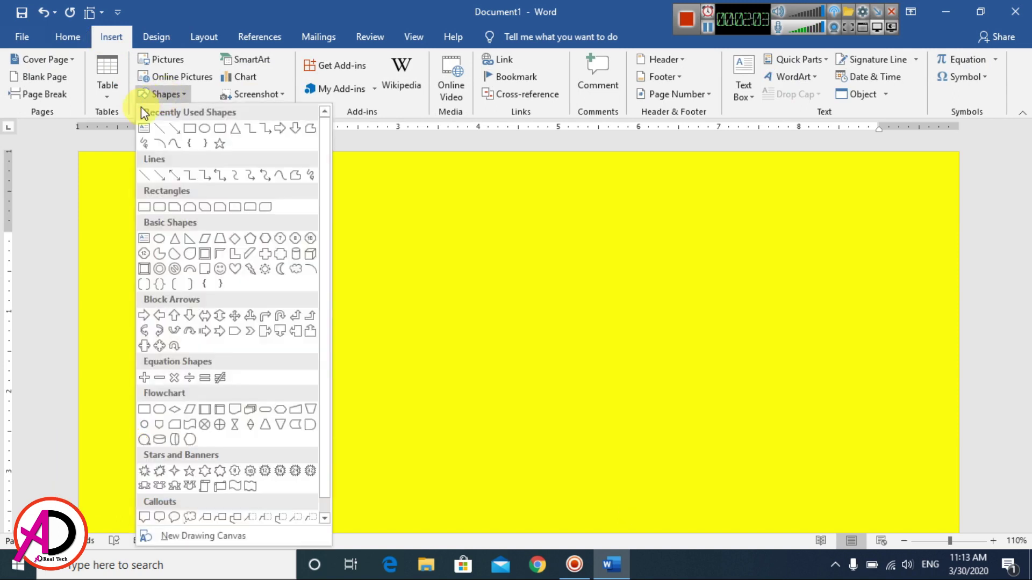
pyautogui.click(310, 253)
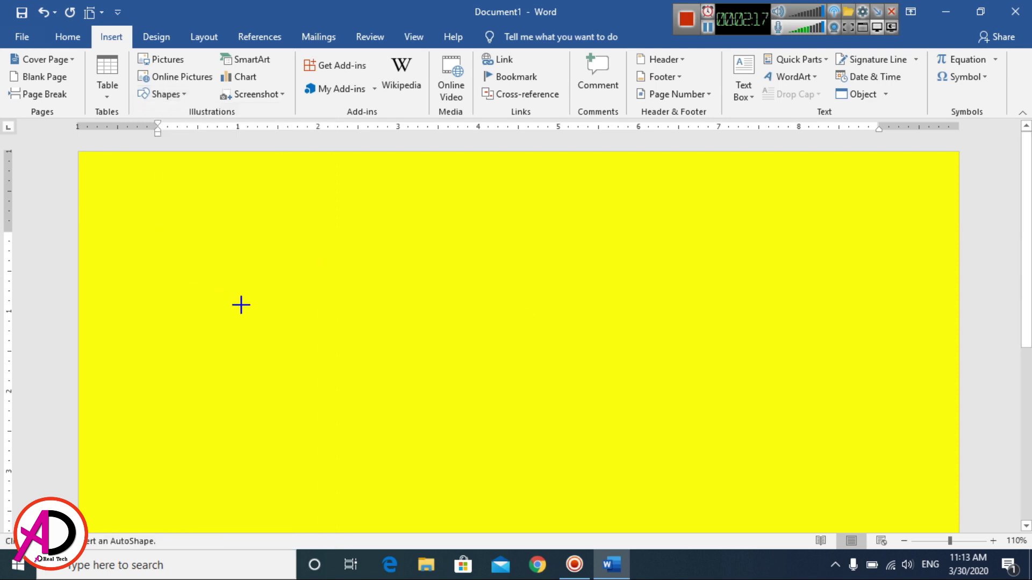
pyautogui.moveTo(158, 186)
pyautogui.mouseDown()
pyautogui.moveTo(489, 463)
pyautogui.moveTo(517, 503)
pyautogui.mouseUp()
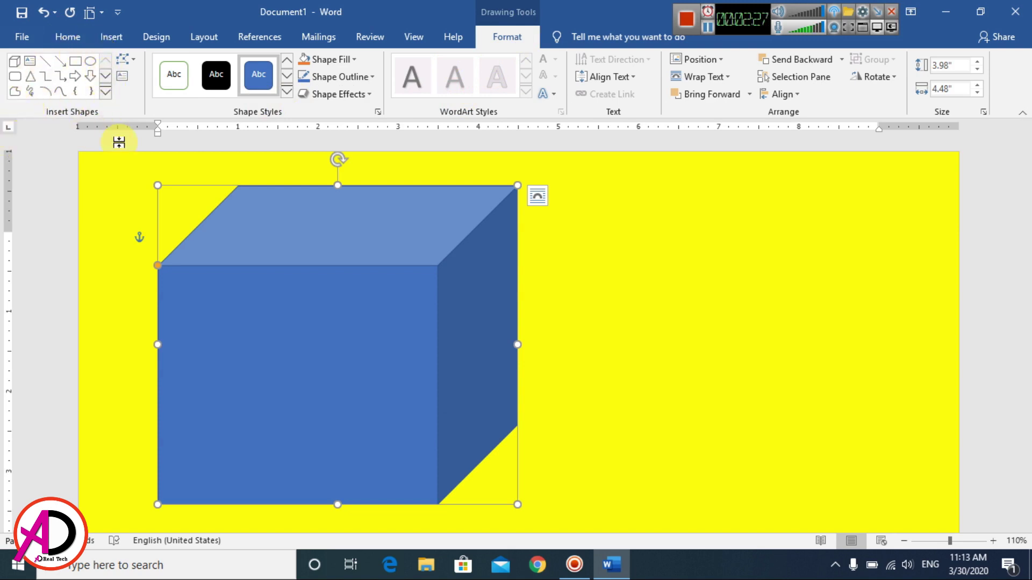
# Step: Trace a freeform shape over the cube's top face and begin filling it with a picture
pyautogui.click(107, 91)
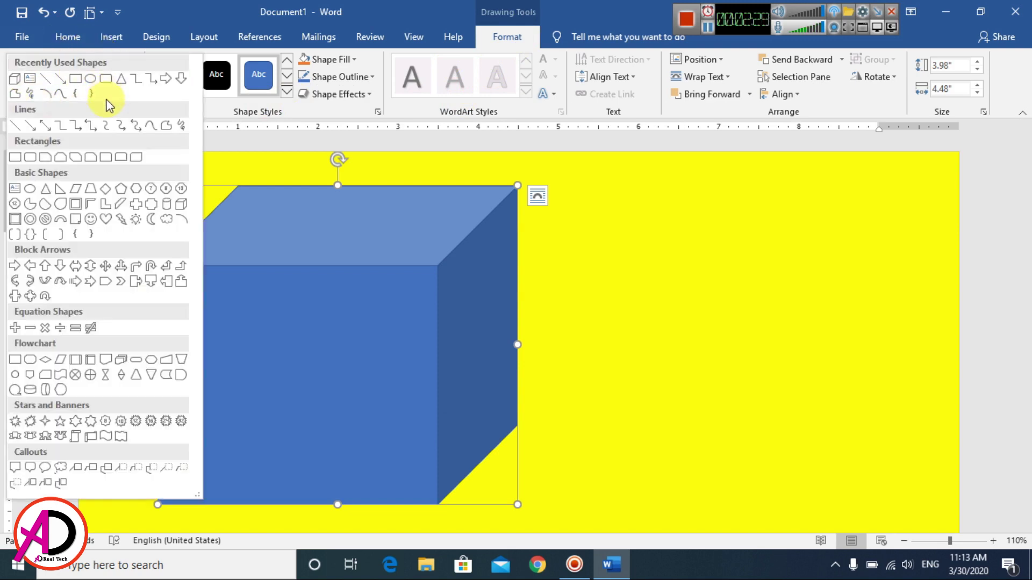
pyautogui.click(171, 129)
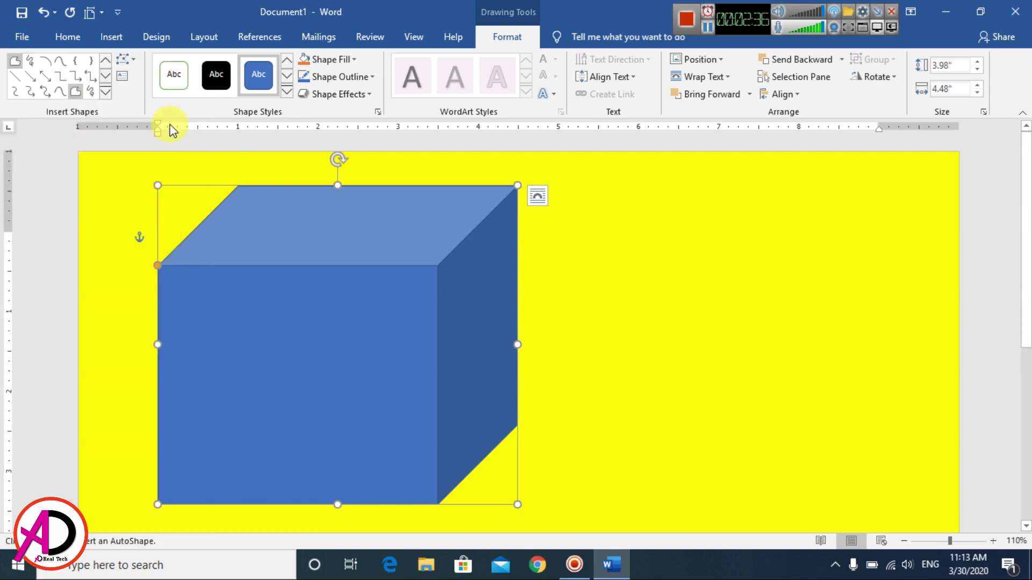
pyautogui.doubleClick(157, 266)
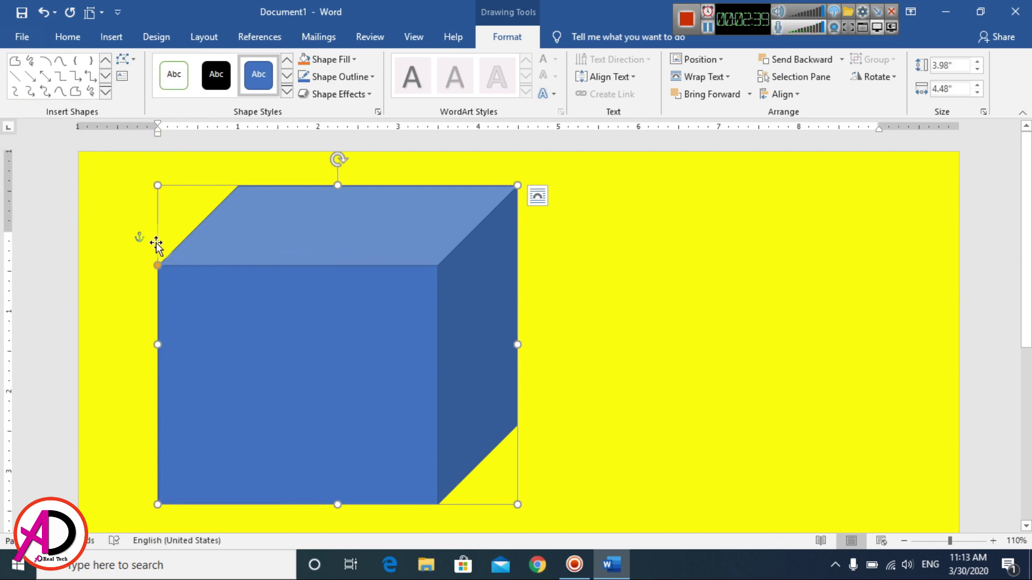
pyautogui.click(75, 92)
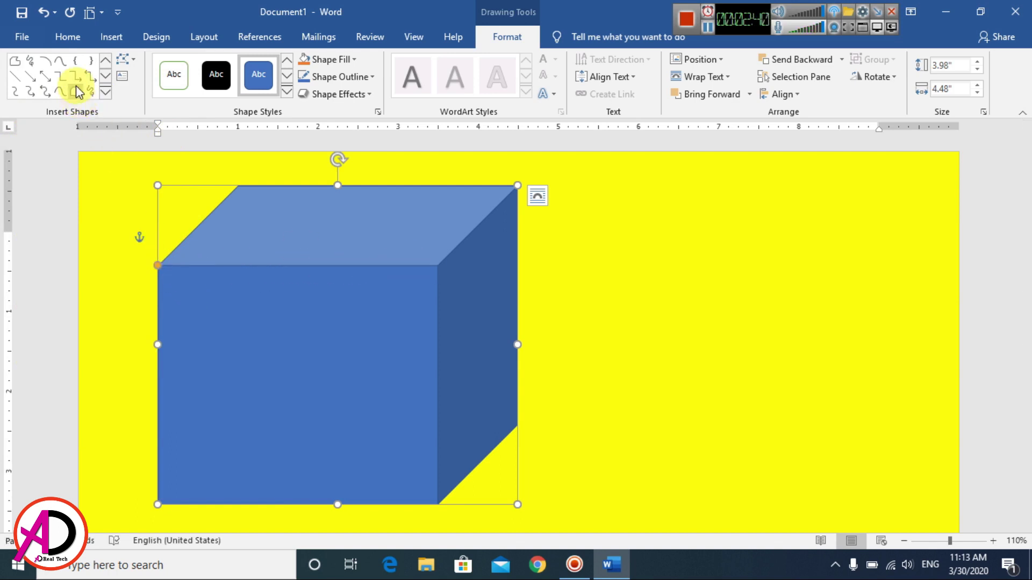
pyautogui.click(238, 185)
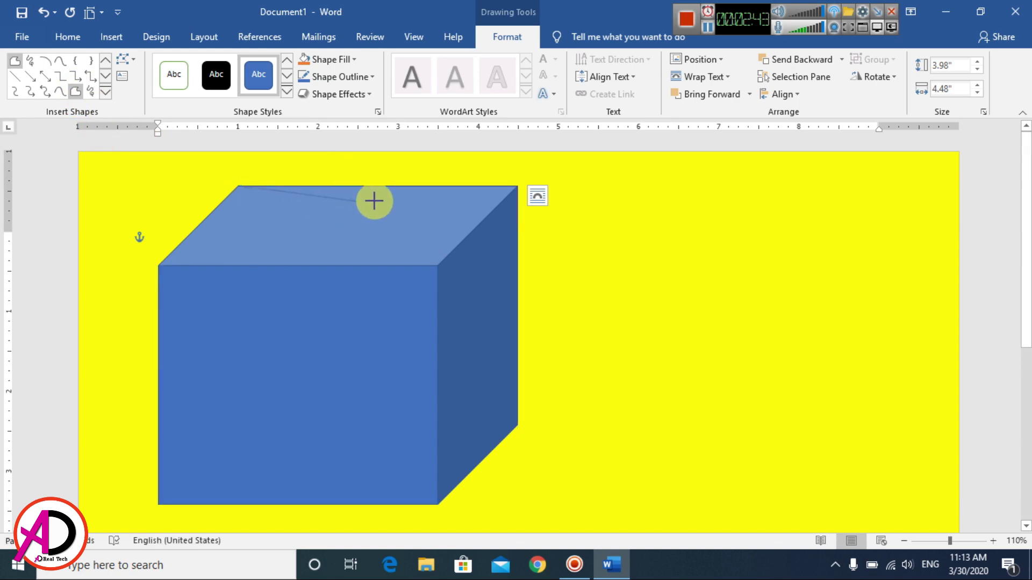
pyautogui.click(518, 185)
pyautogui.click(453, 268)
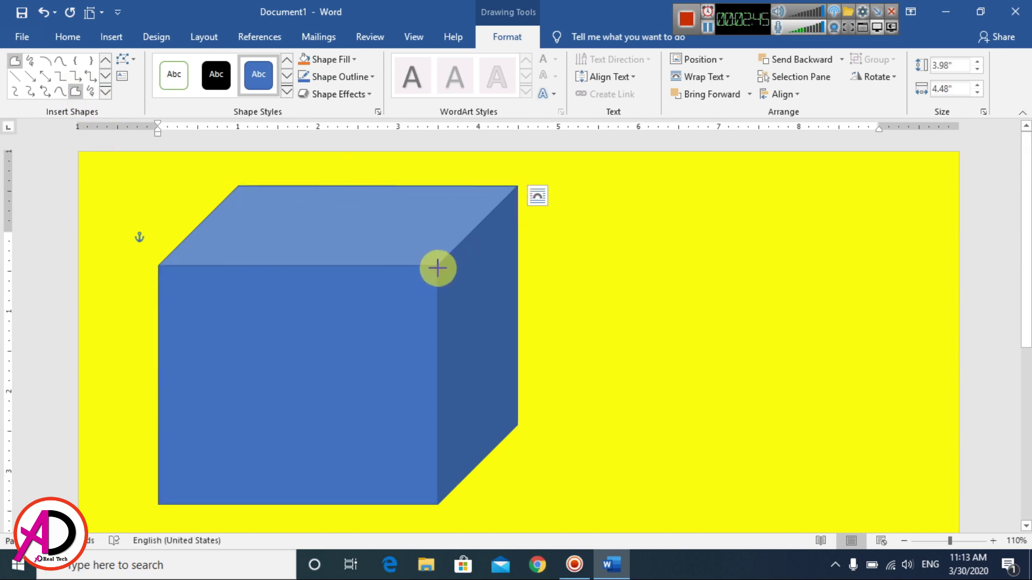
pyautogui.click(157, 265)
pyautogui.click(241, 186)
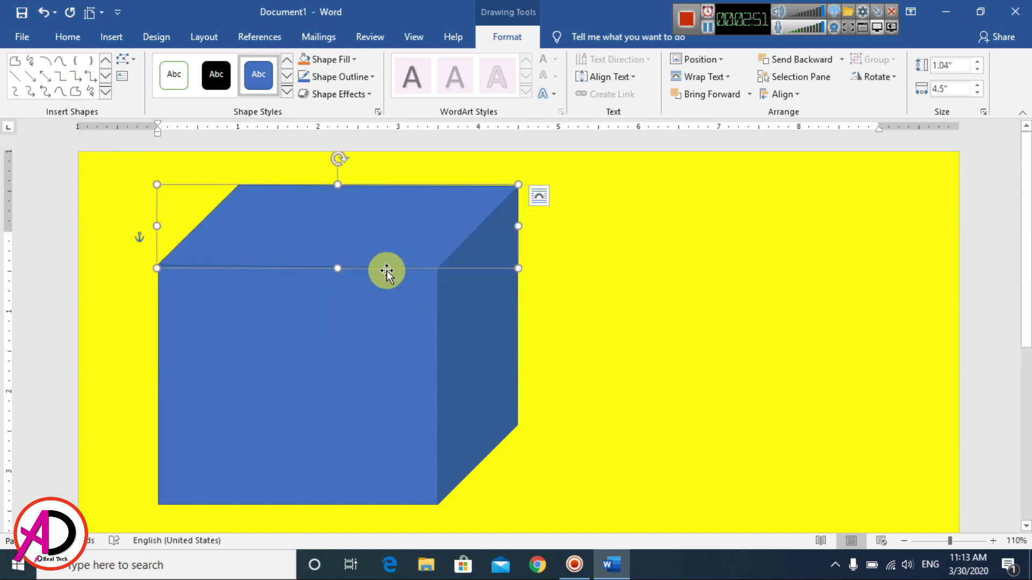
pyautogui.click(337, 60)
pyautogui.click(350, 231)
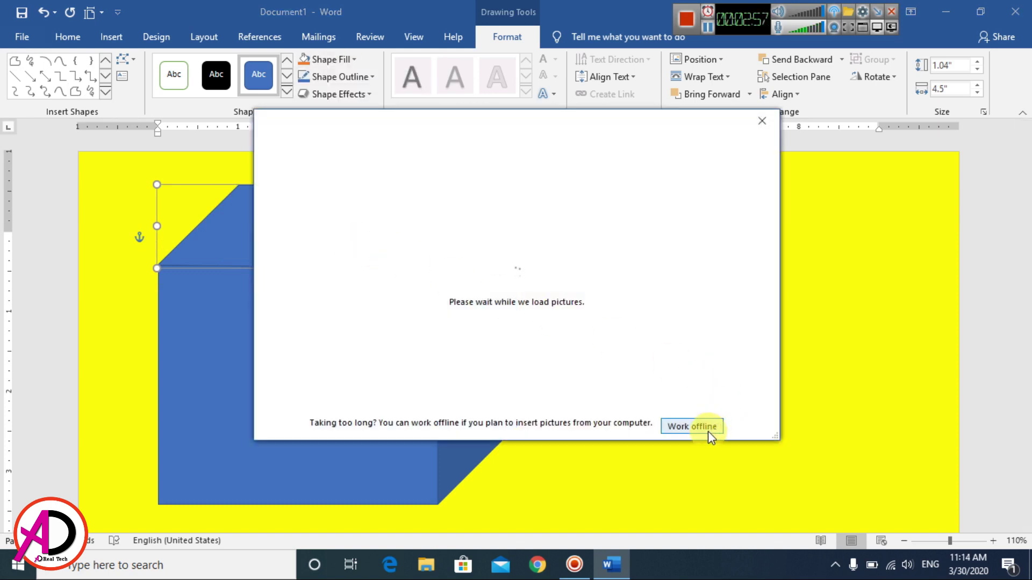
# Step: Fill the top face with the 6986588-girl-child-look photo from the design collection folder
pyautogui.click(708, 430)
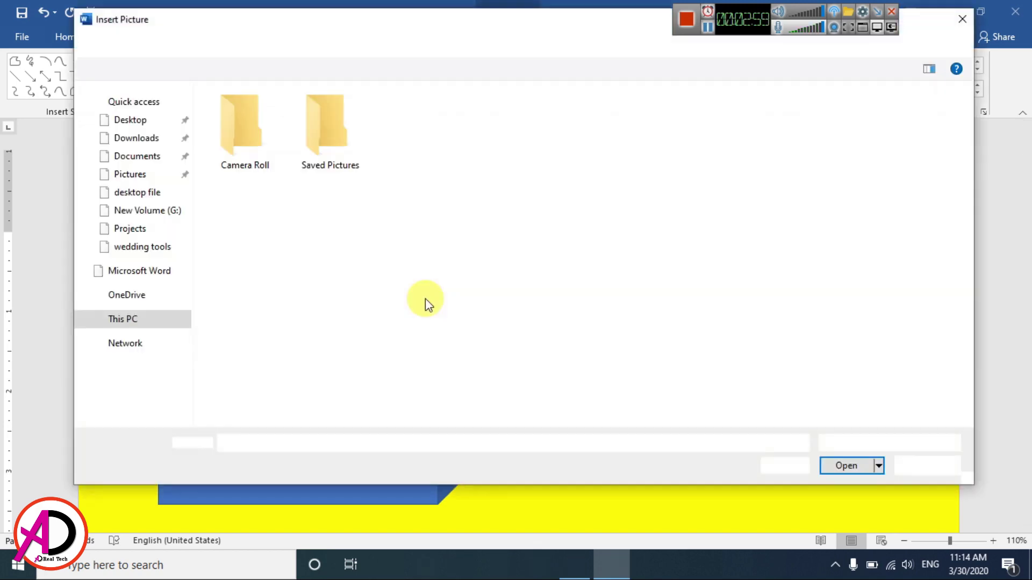
pyautogui.click(142, 380)
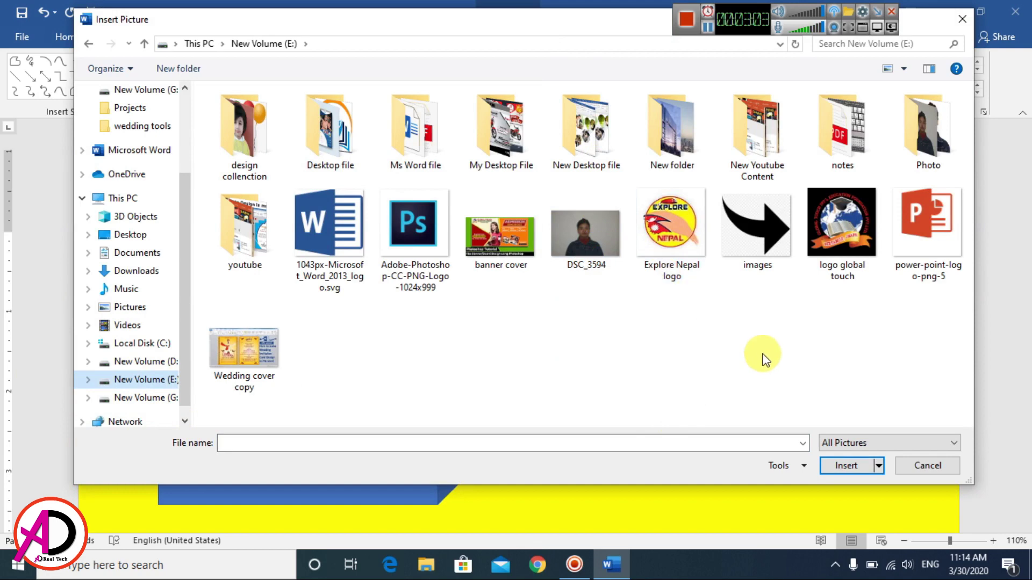
pyautogui.click(245, 135)
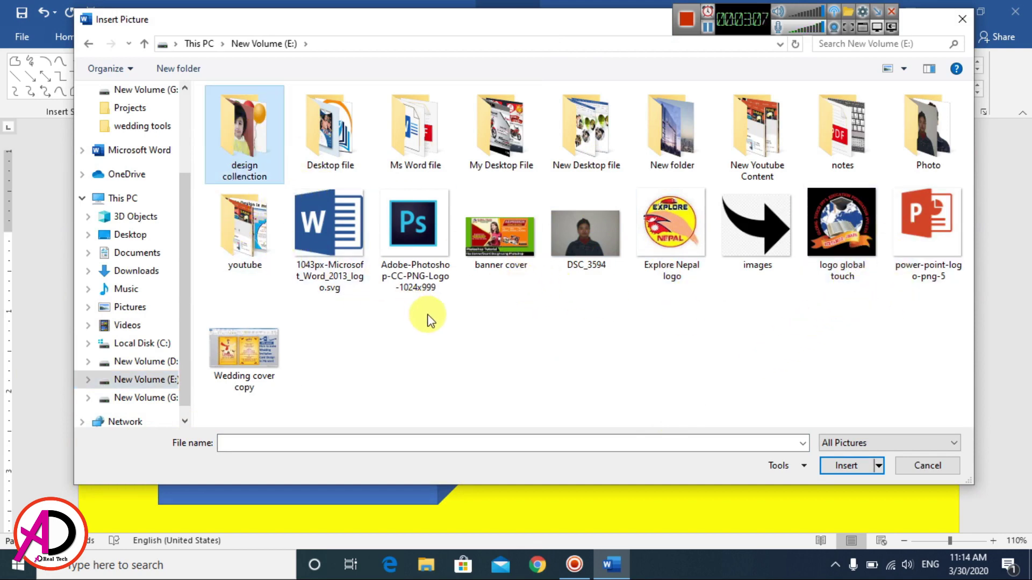
pyautogui.press('Return')
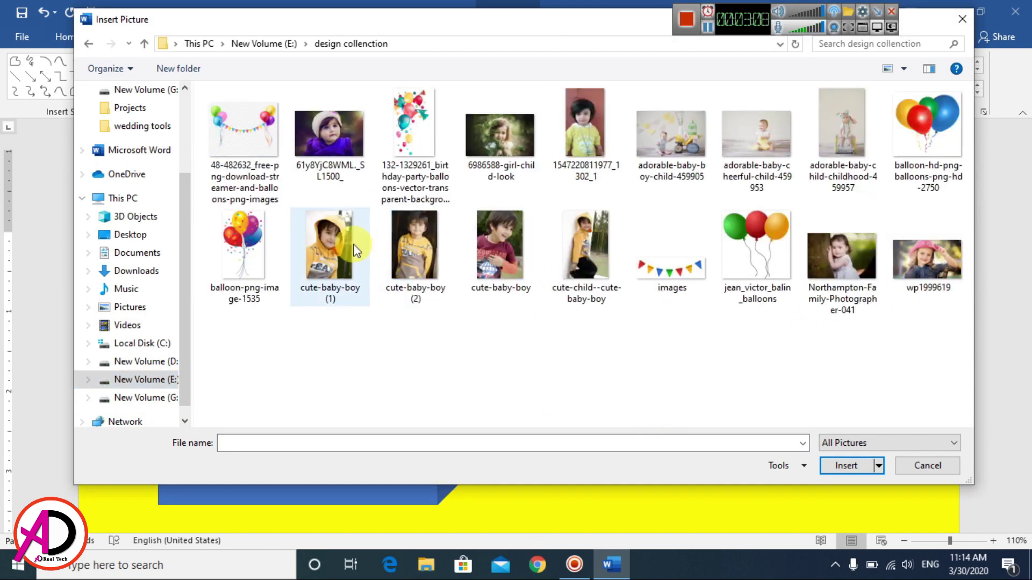
pyautogui.click(505, 146)
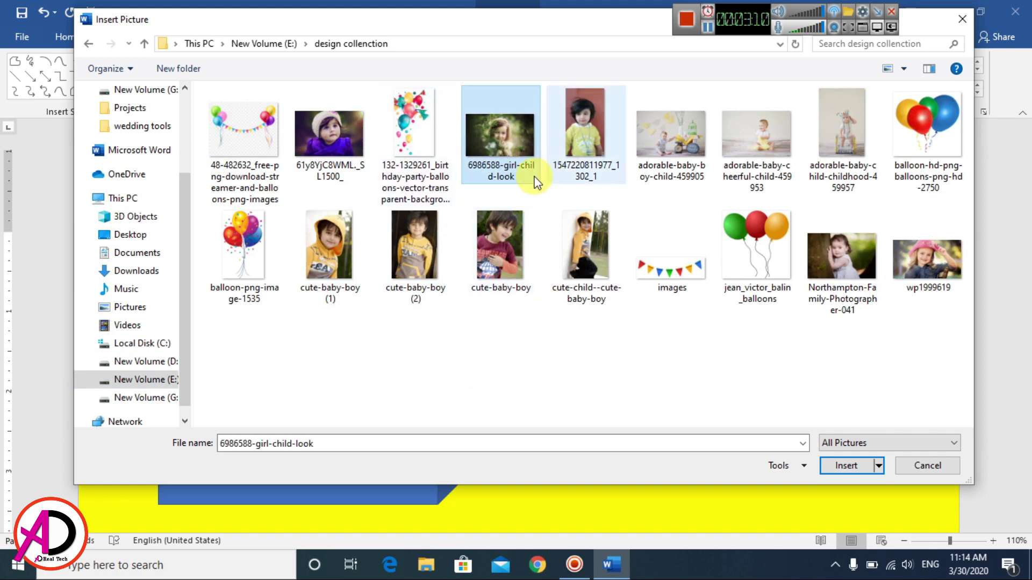
pyautogui.click(865, 471)
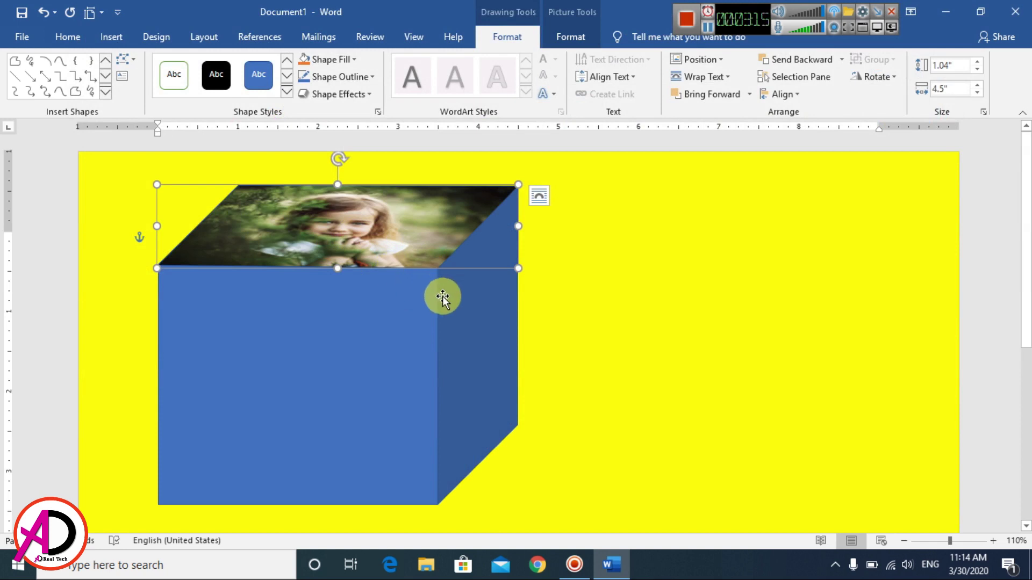
# Step: Crop and reposition the girl photo to fit the slanted top face
pyautogui.click(571, 36)
pyautogui.click(884, 73)
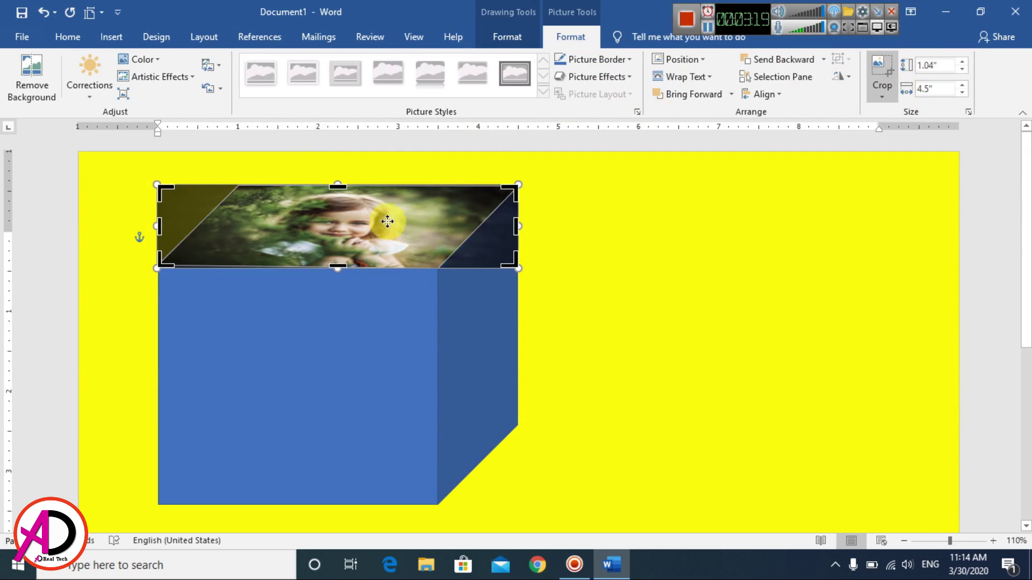
pyautogui.moveTo(340, 269); pyautogui.dragTo(359, 185)
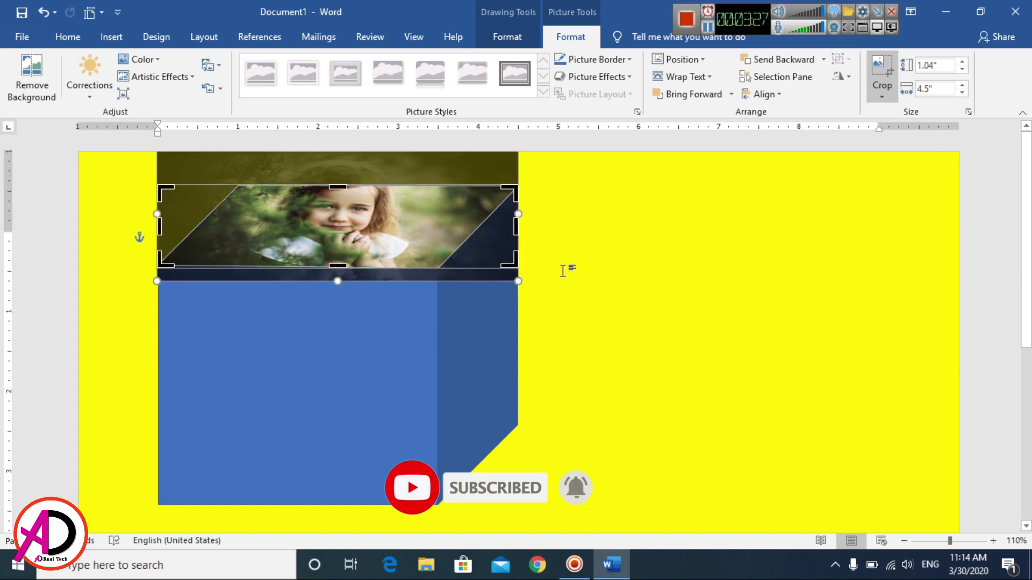
pyautogui.click(663, 277)
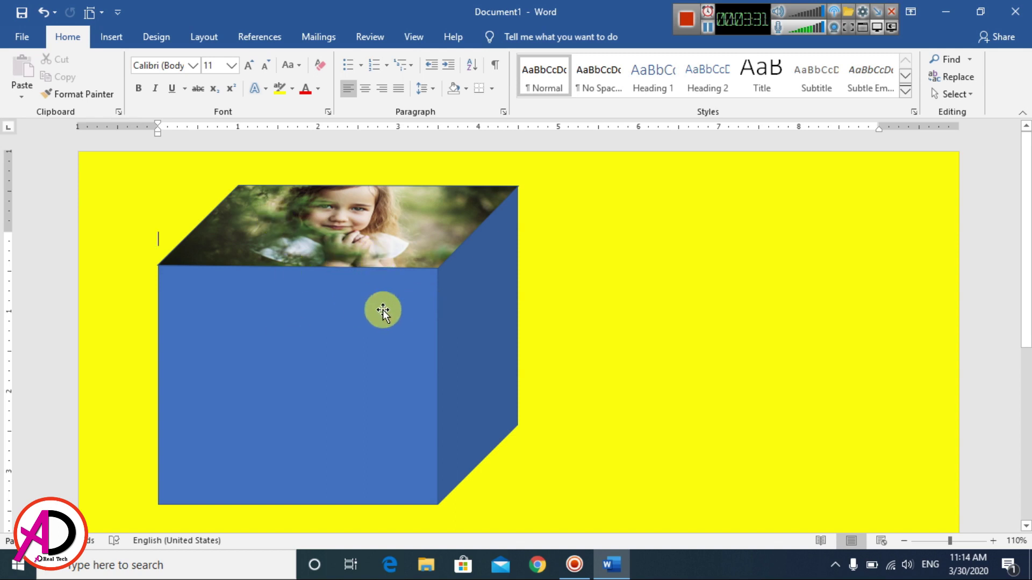
pyautogui.click(395, 226)
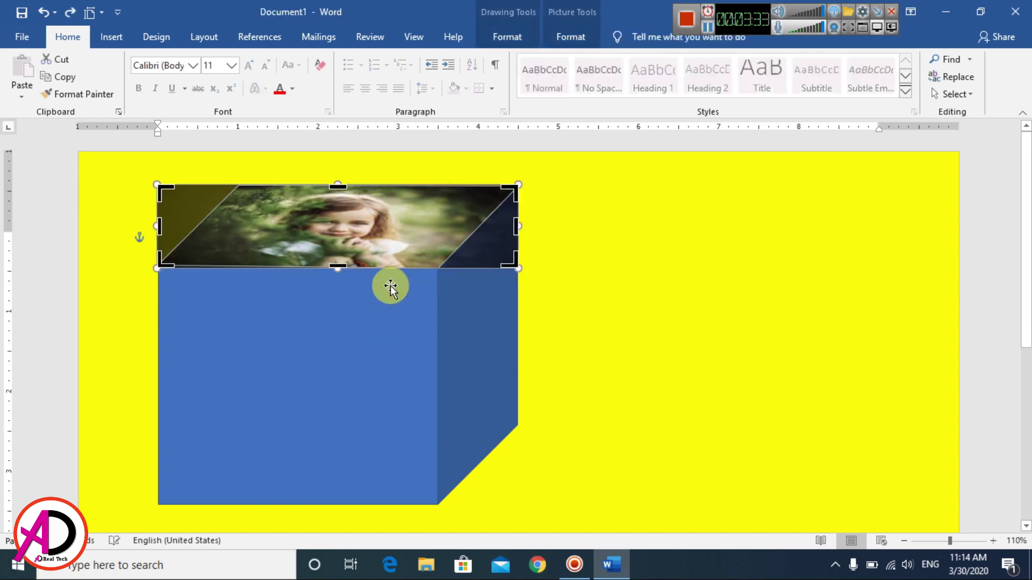
pyautogui.click(706, 320)
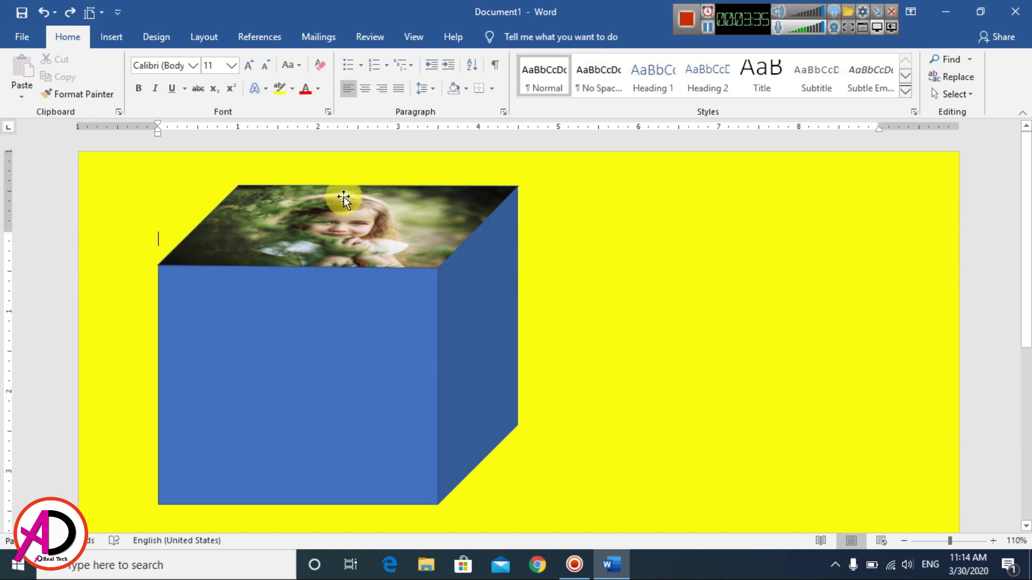
pyautogui.click(356, 251)
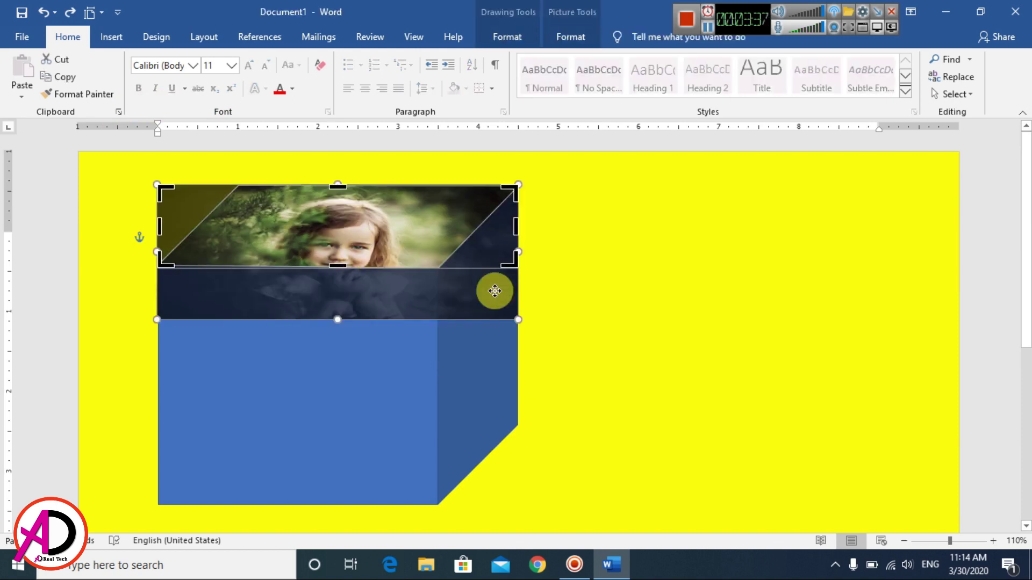
pyautogui.click(554, 298)
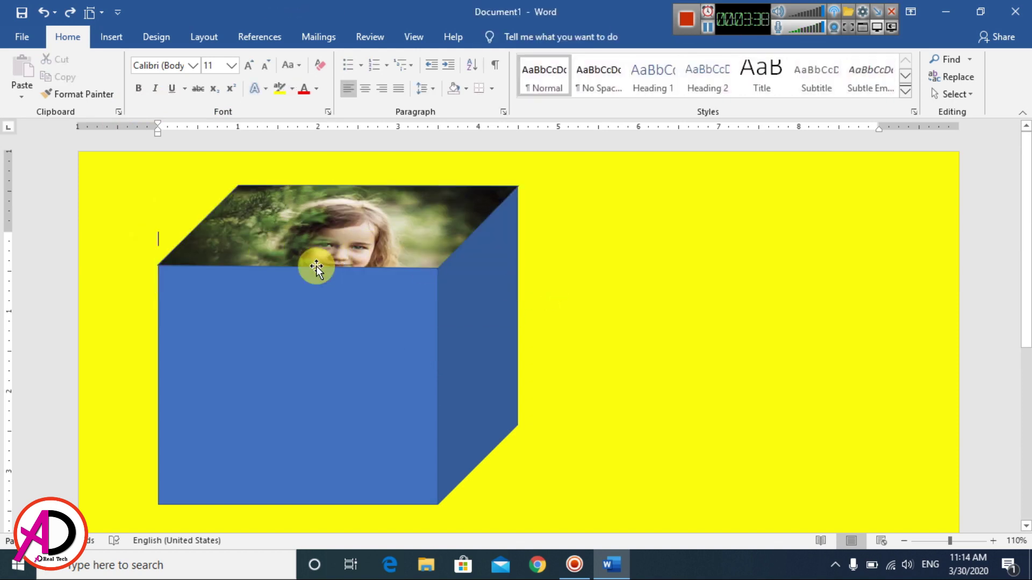
pyautogui.click(118, 40)
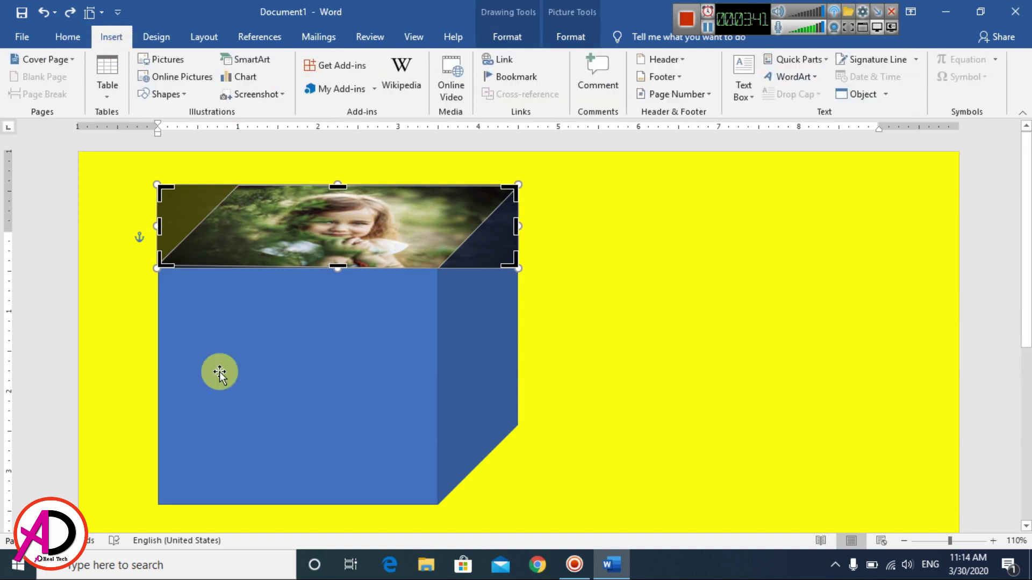
pyautogui.click(219, 372)
pyautogui.click(638, 352)
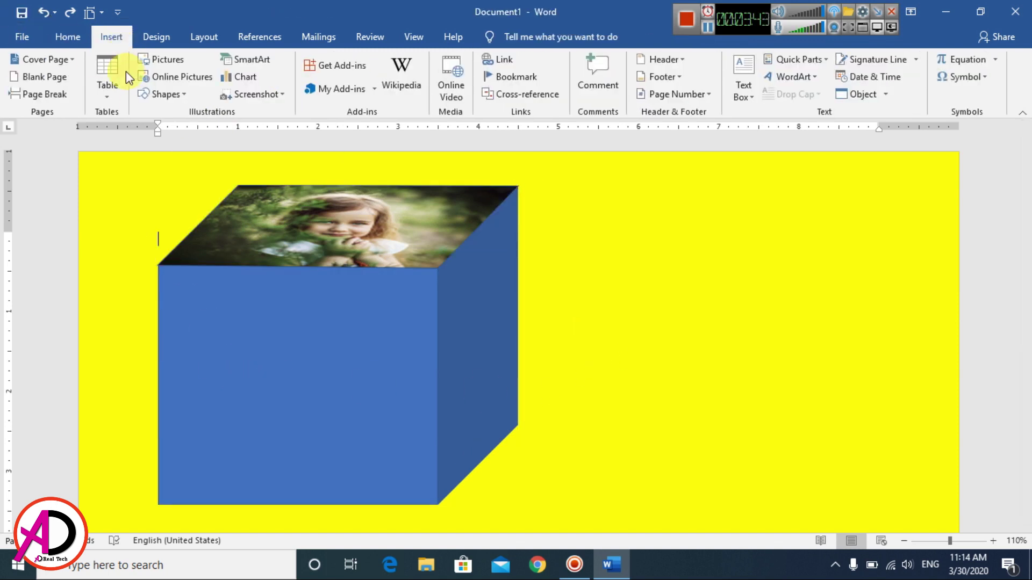
# Step: Trace a freeform shape over the cube's front face corners
pyautogui.click(156, 96)
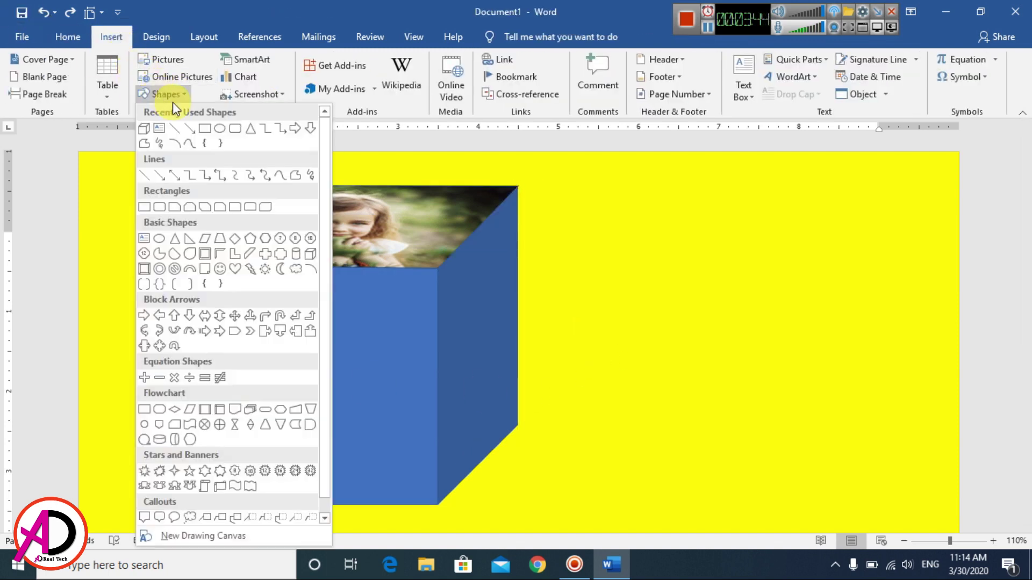
pyautogui.click(294, 176)
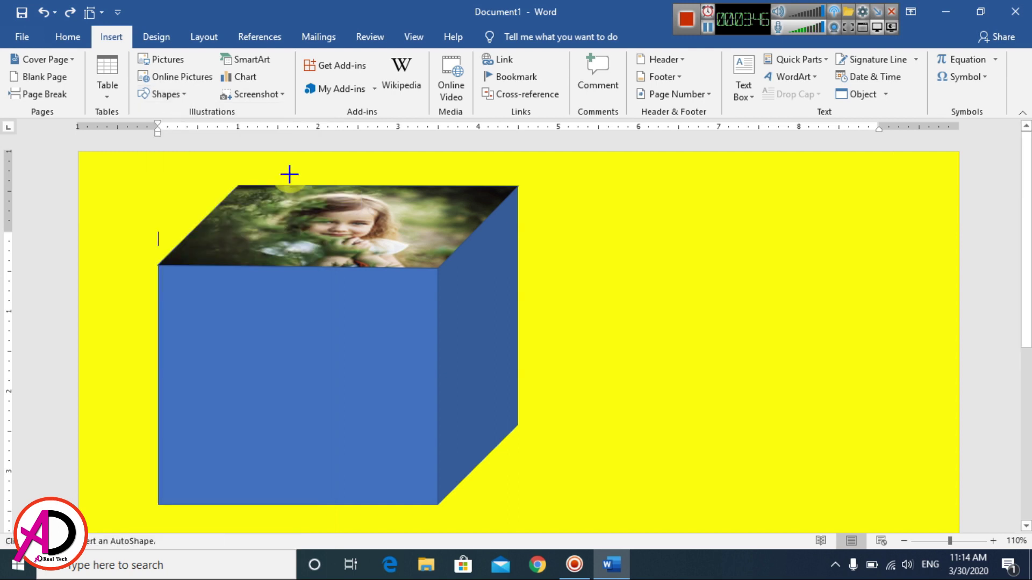
pyautogui.click(157, 265)
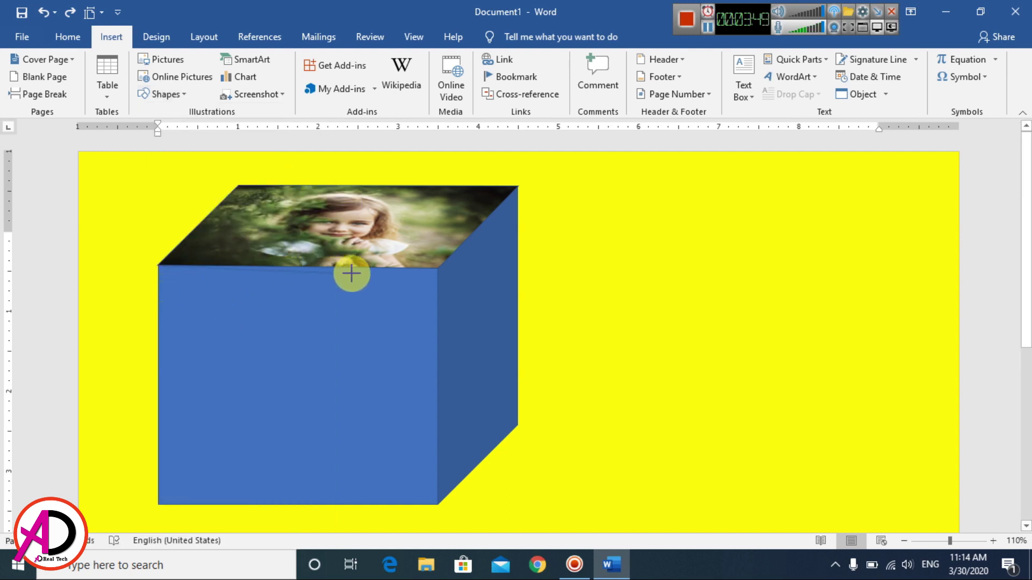
pyautogui.click(436, 267)
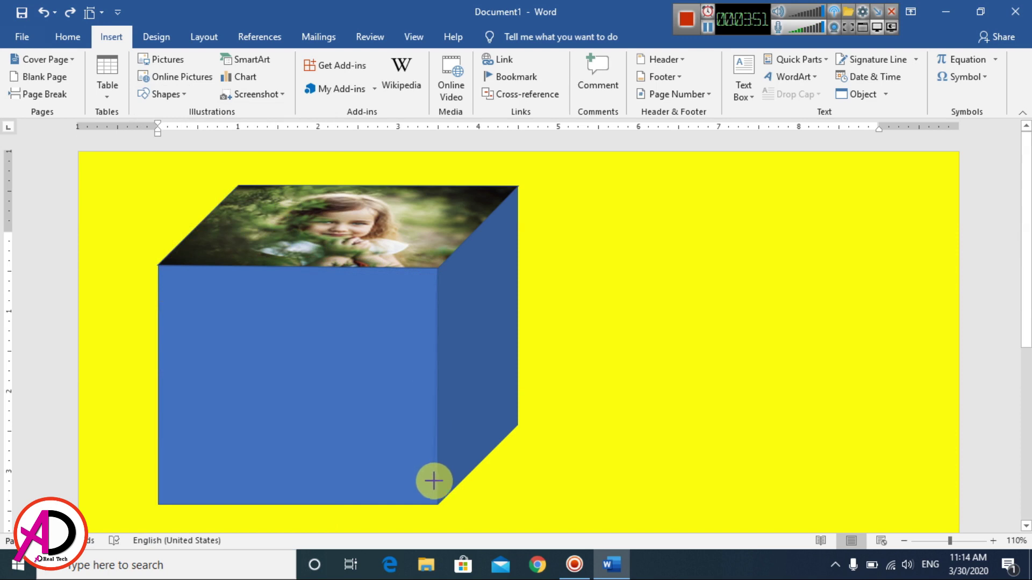
pyautogui.click(158, 504)
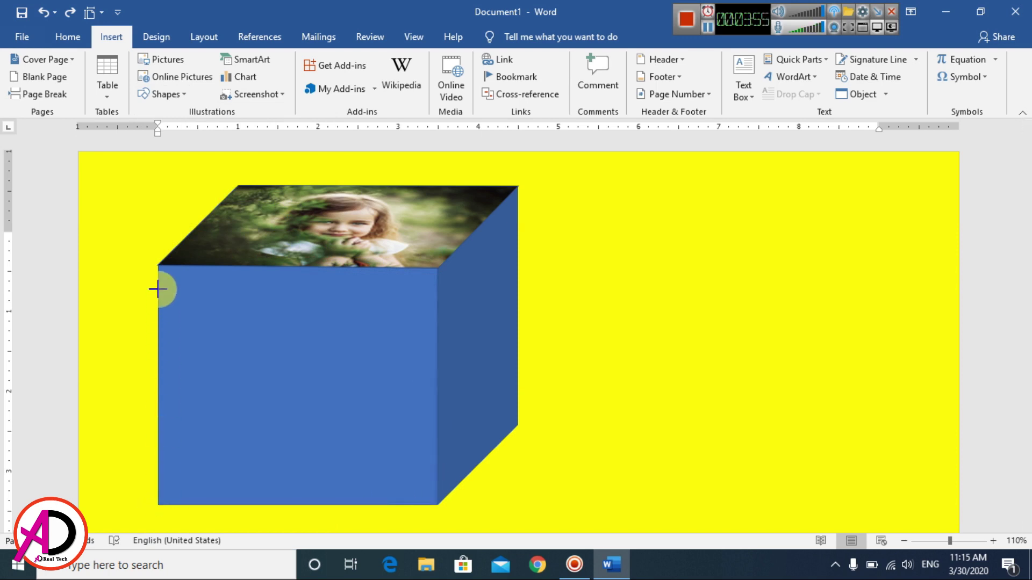
pyautogui.click(160, 265)
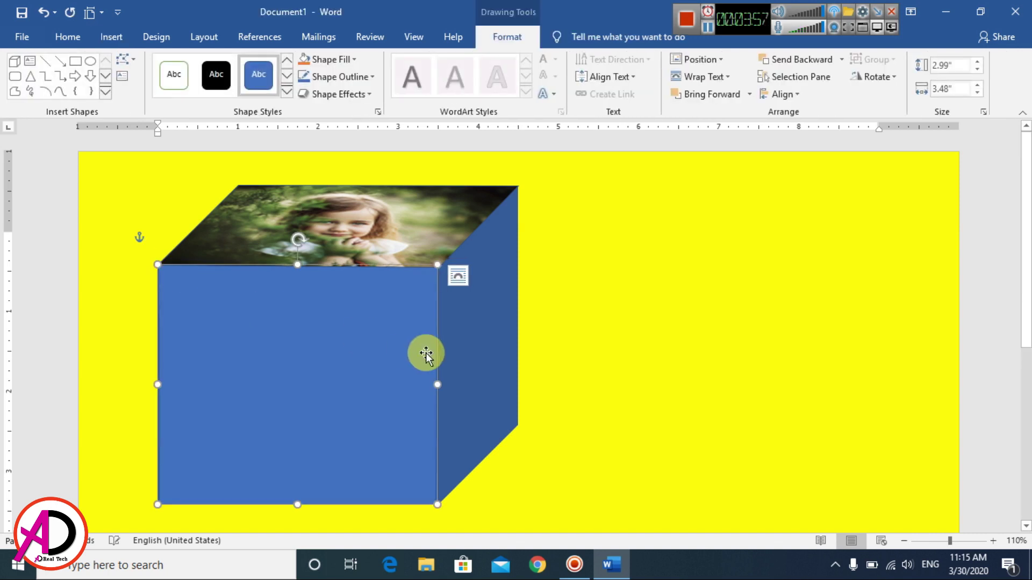
# Step: Fill the front face with the 61y8YjC8WML._SL1500_ photo of the girl in a knitted hat
pyautogui.click(330, 59)
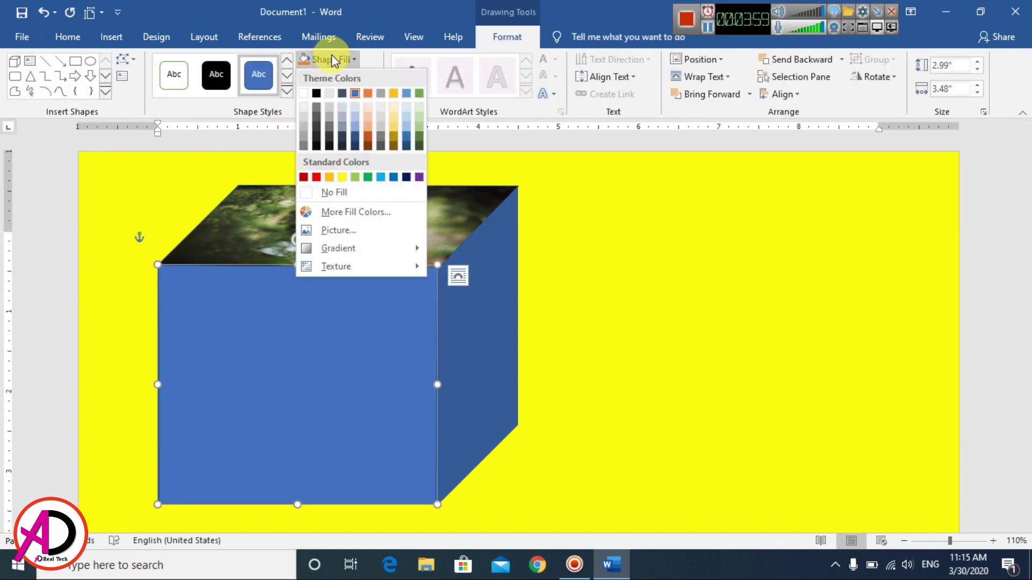
pyautogui.click(334, 231)
pyautogui.click(687, 430)
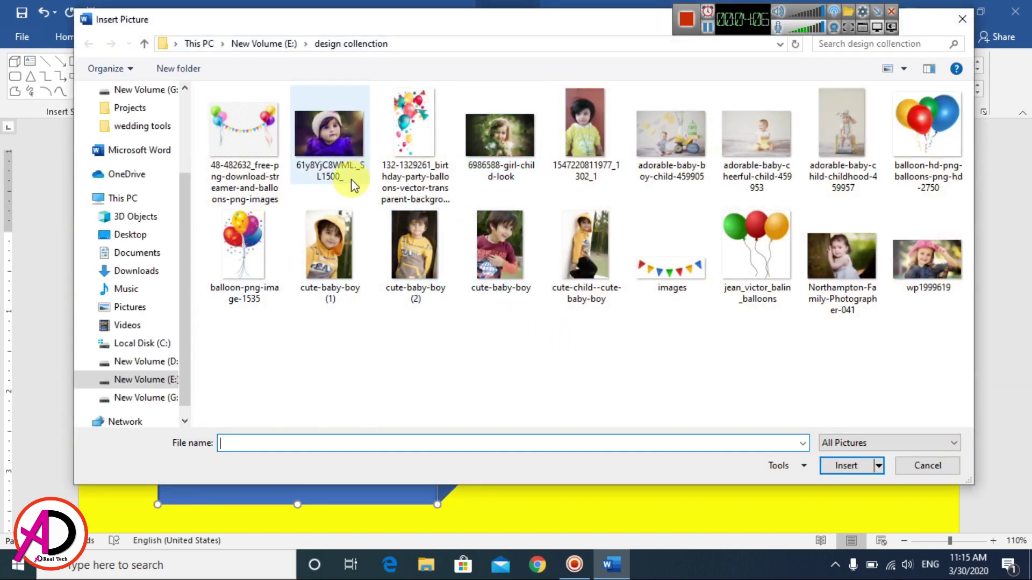
pyautogui.click(329, 145)
pyautogui.click(871, 465)
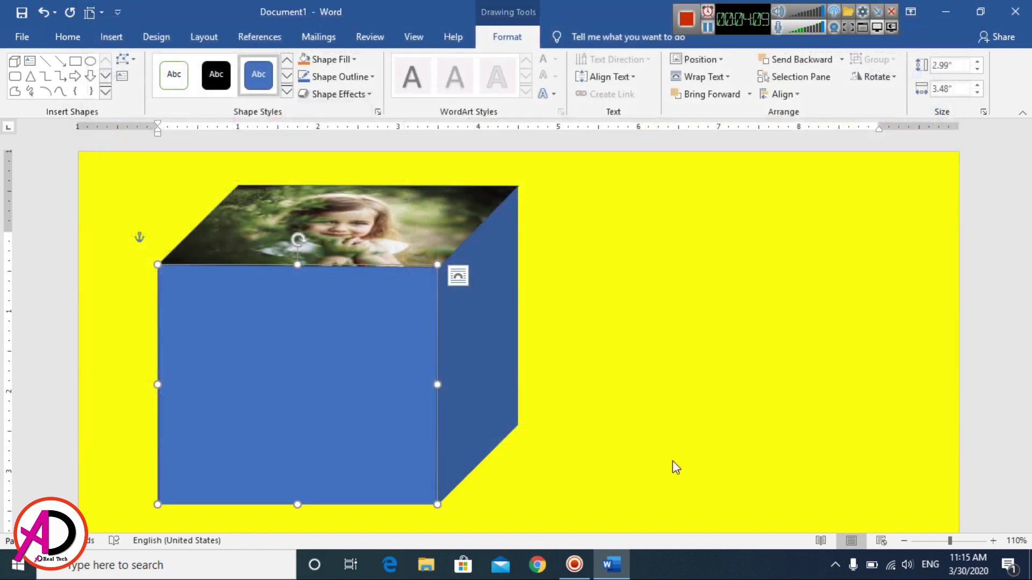
pyautogui.click(767, 410)
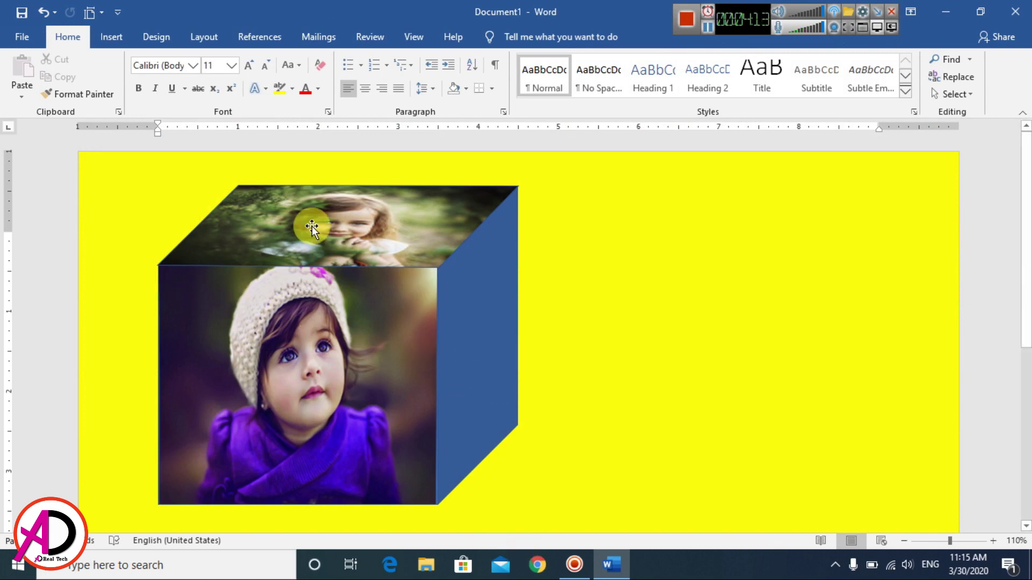
# Step: Trace a 3.98" by 1.01" freeform shape over the cube's right side face
pyautogui.click(113, 38)
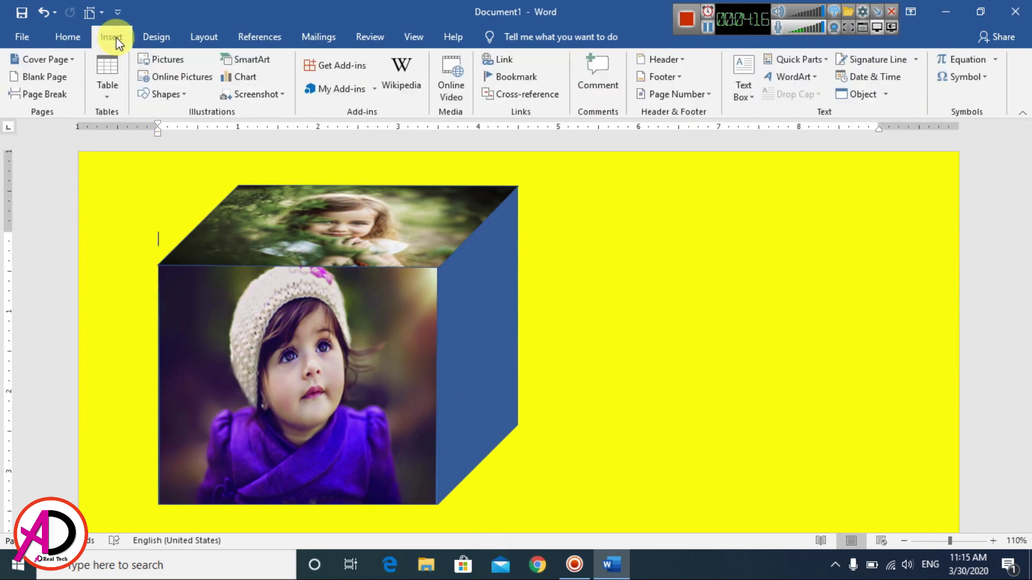
pyautogui.click(177, 98)
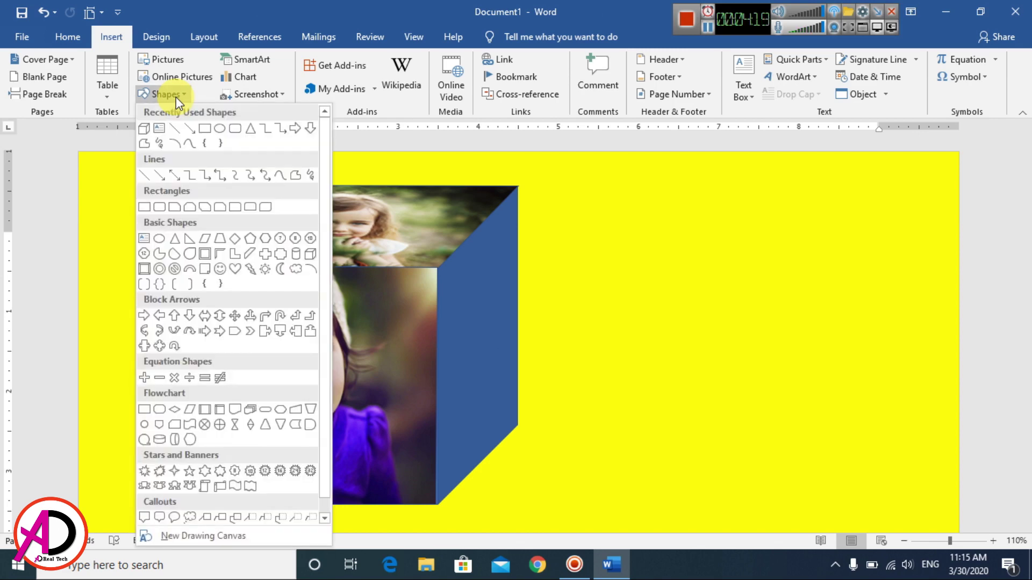
pyautogui.click(295, 173)
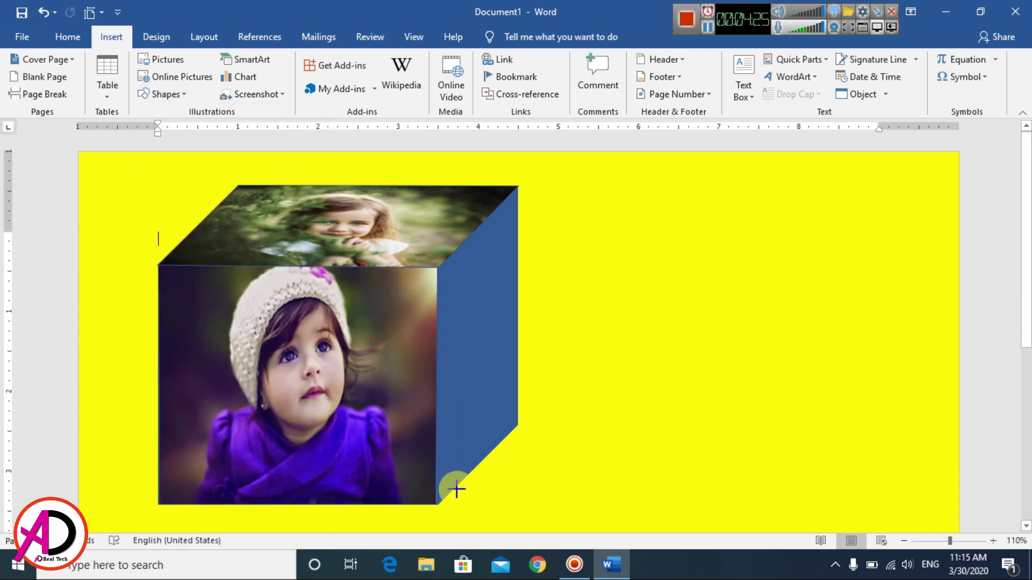
pyautogui.click(439, 506)
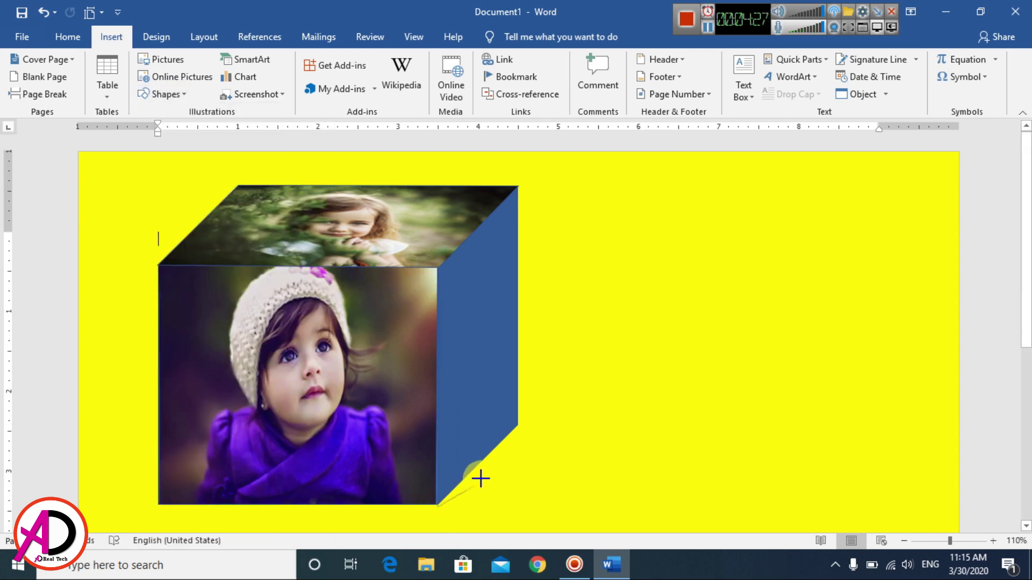
pyautogui.click(511, 425)
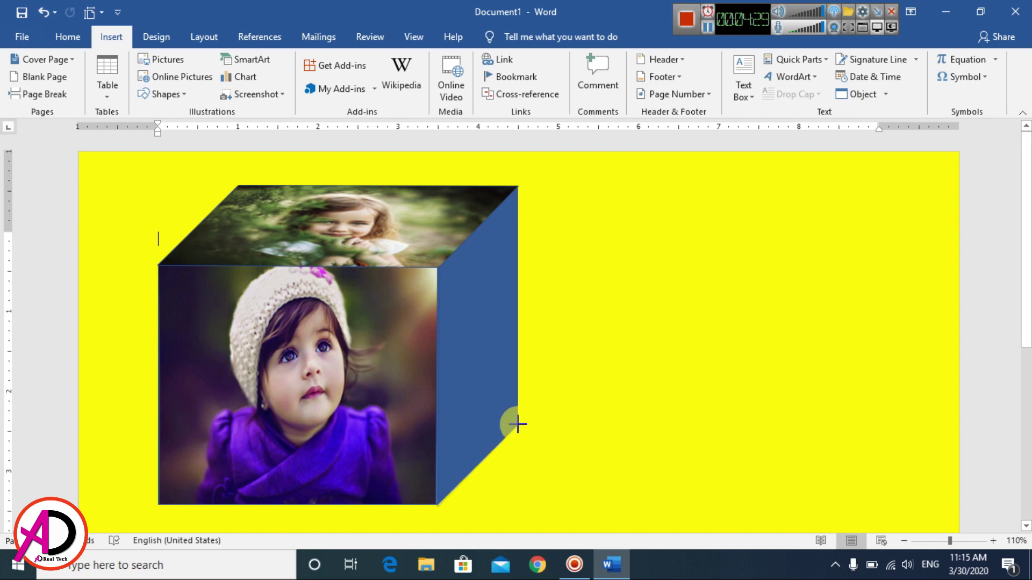
pyautogui.click(518, 187)
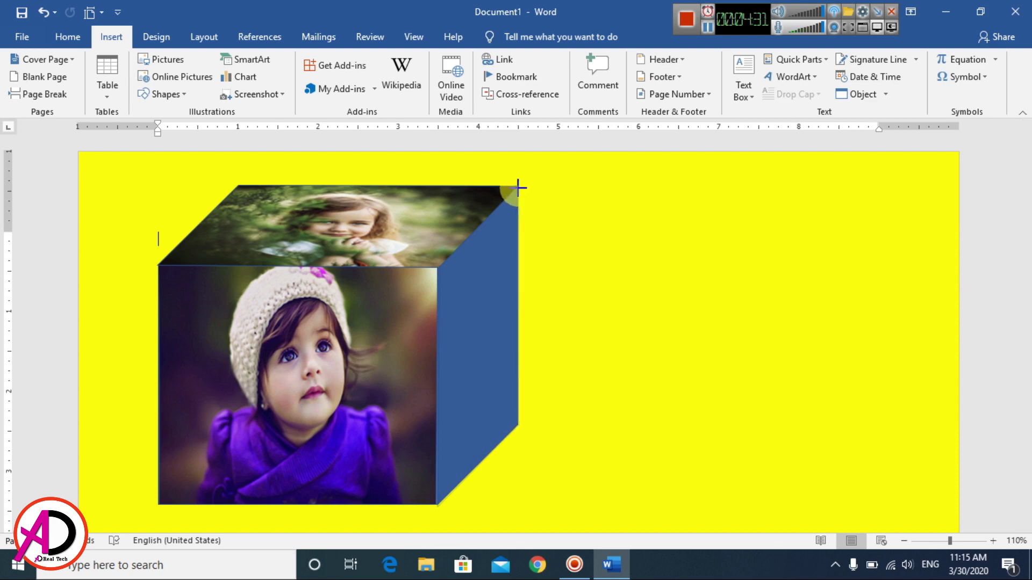
pyautogui.click(439, 268)
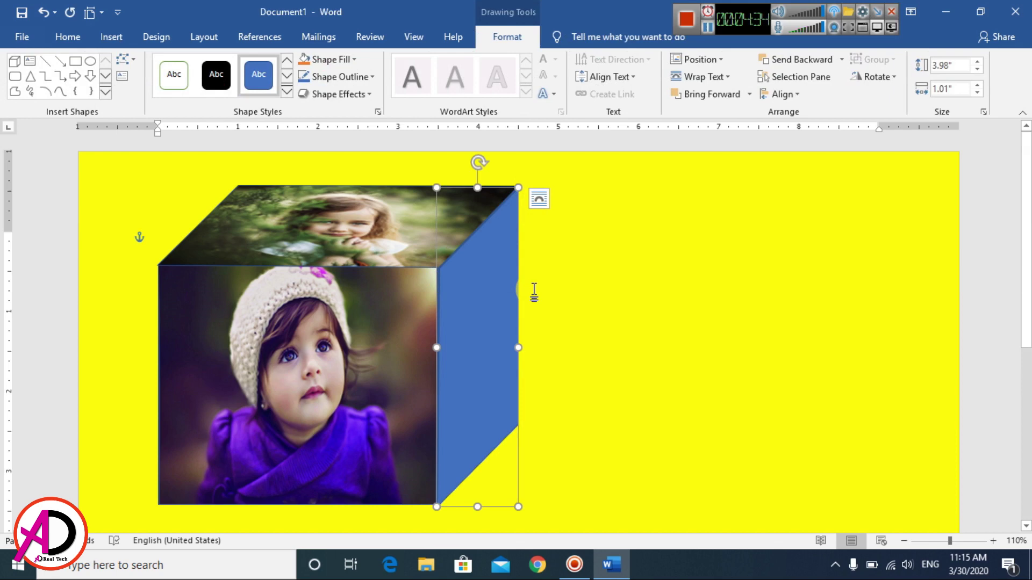
# Step: Fill the side face with the Northampton-Family-Photographer-041 photo
pyautogui.click(338, 63)
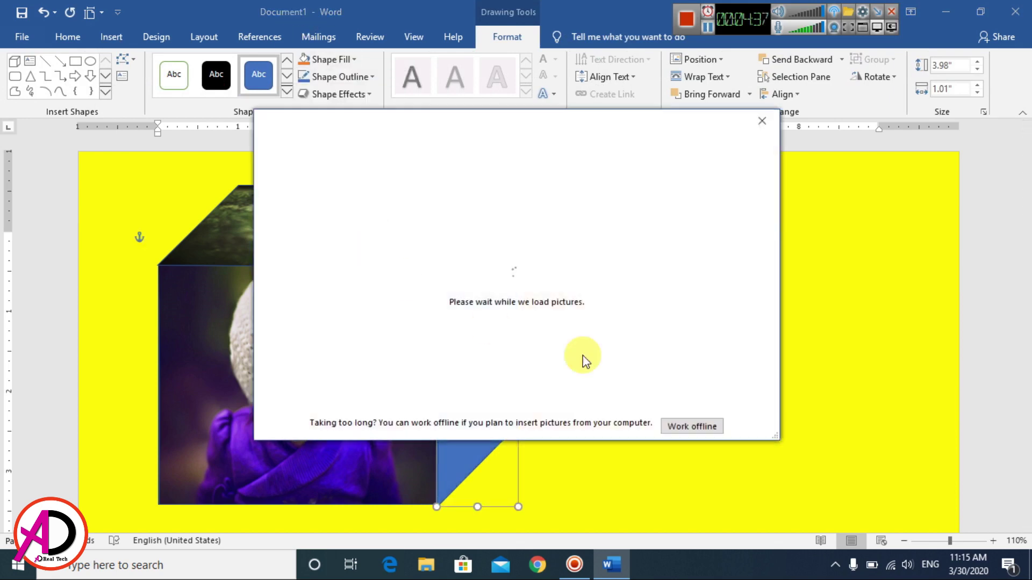
pyautogui.click(693, 427)
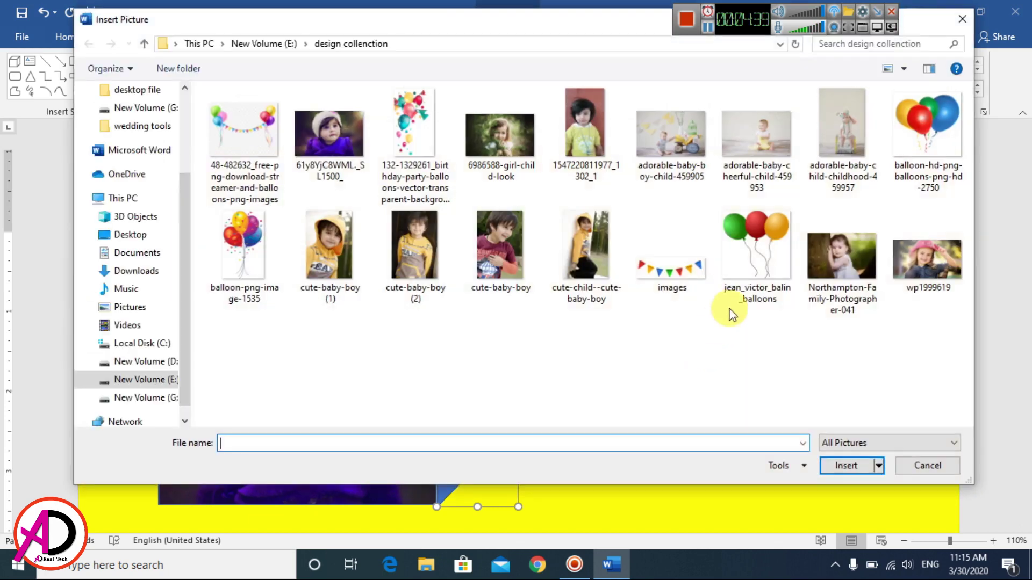
pyautogui.click(862, 260)
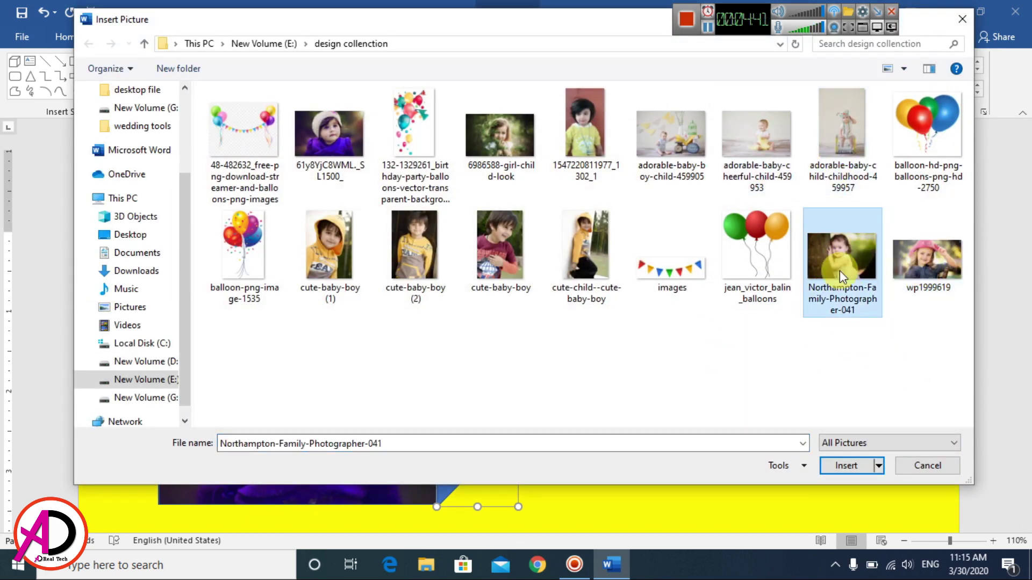
pyautogui.click(871, 466)
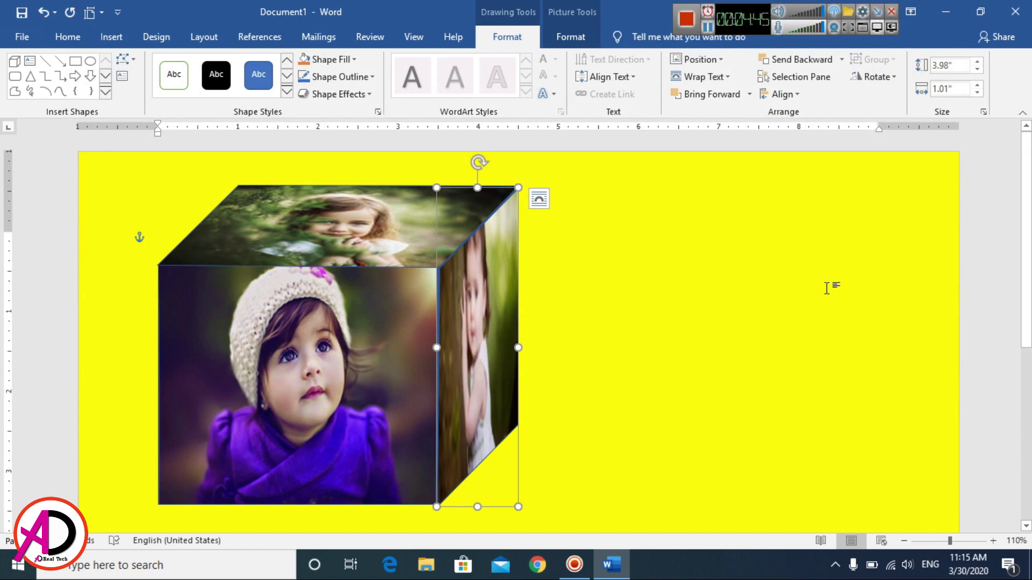
pyautogui.click(568, 35)
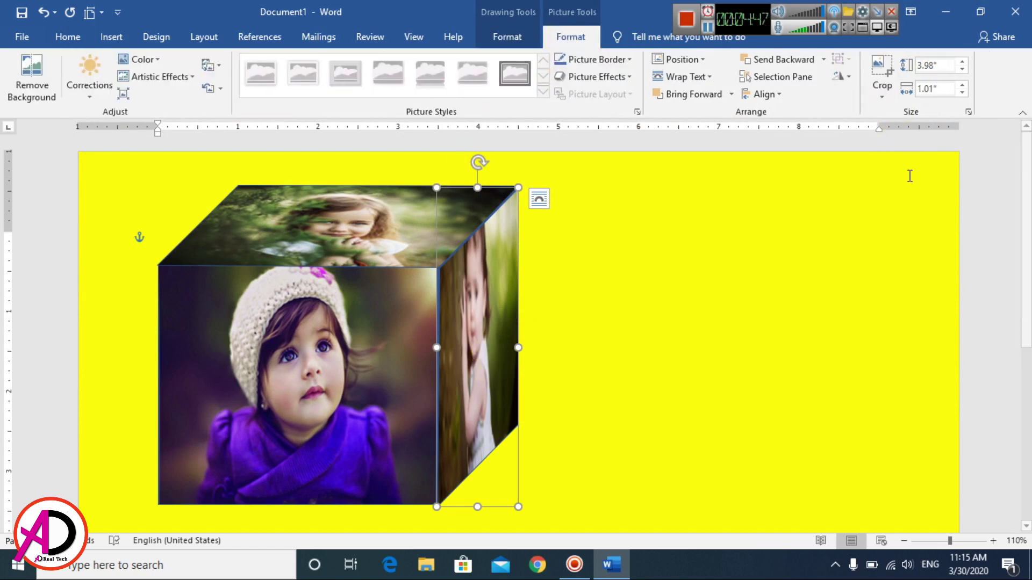
# Step: Crop, enlarge and shift the side-face photo so the child's face fills it
pyautogui.click(883, 63)
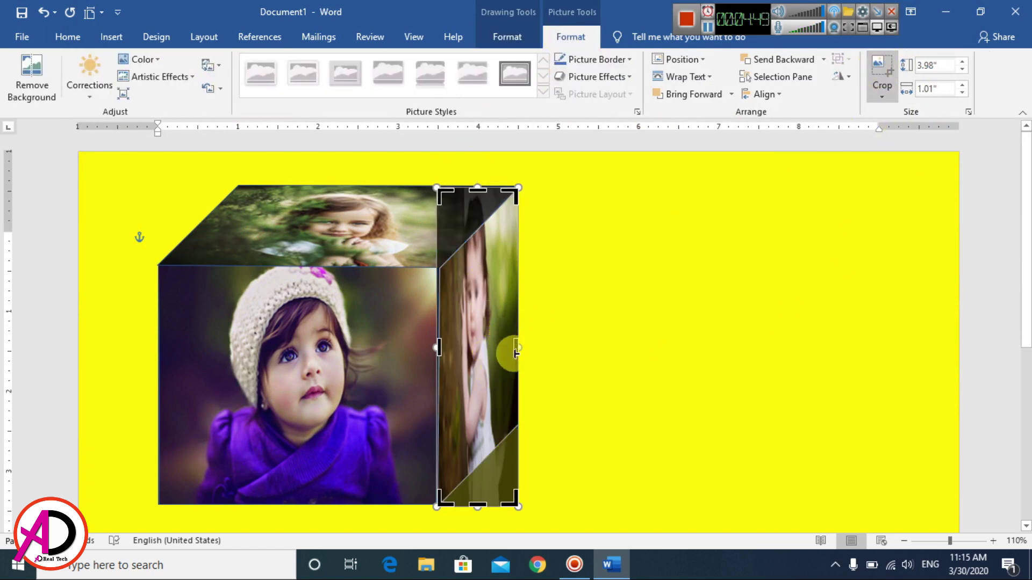
pyautogui.moveTo(518, 347); pyautogui.dragTo(571, 344)
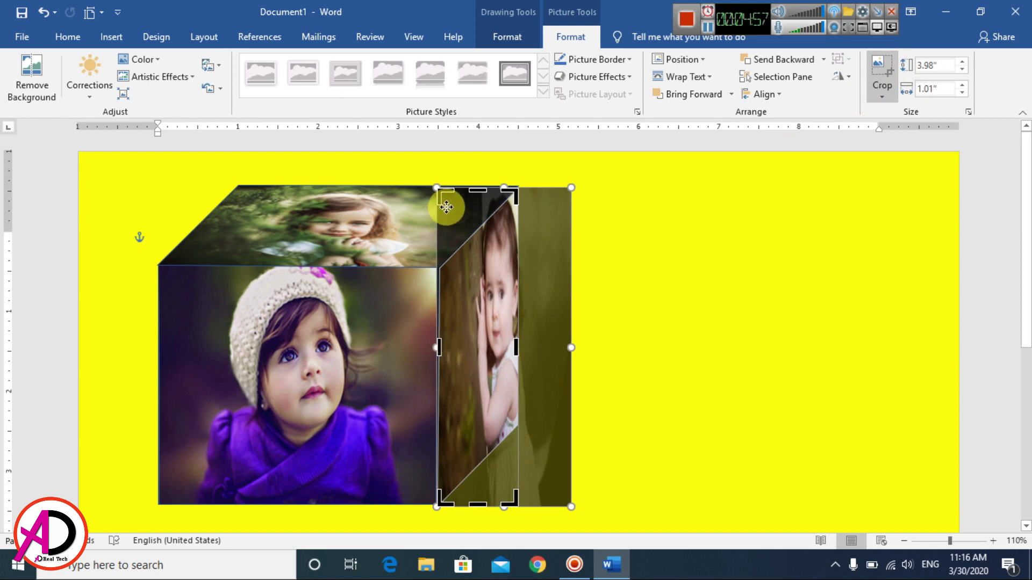
pyautogui.moveTo(434, 185); pyautogui.dragTo(403, 173)
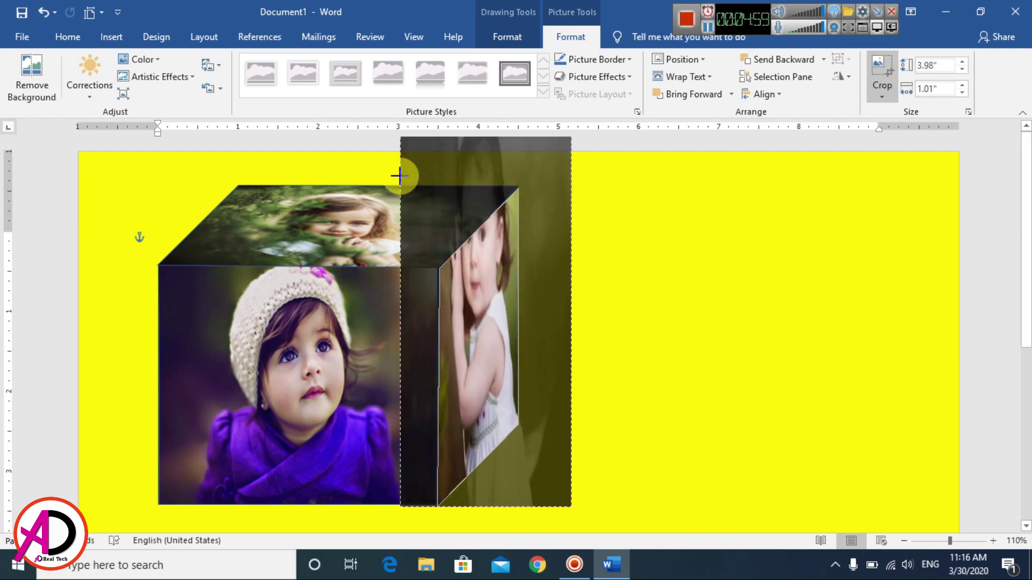
pyautogui.moveTo(468, 353); pyautogui.dragTo(479, 406)
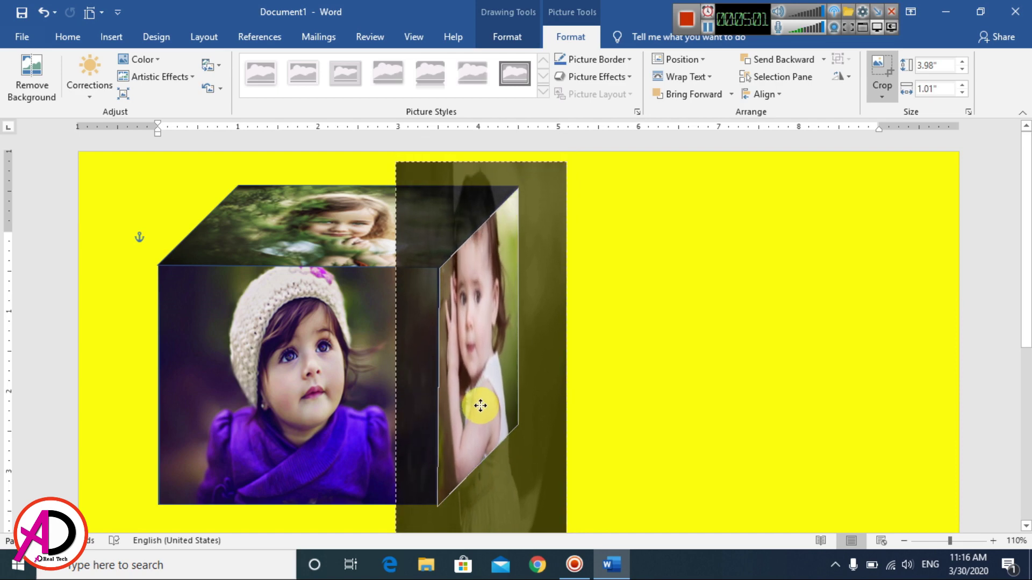
pyautogui.click(614, 299)
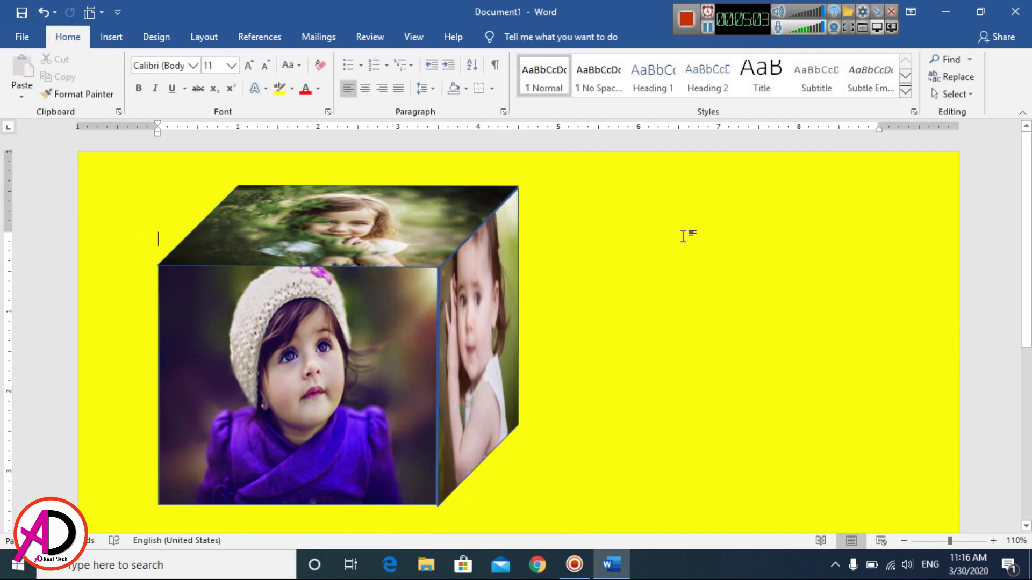
# Step: Give all three photo faces a white outline of 2¼ pt weight
pyautogui.click(412, 314)
pyautogui.keyDown('shift'); pyautogui.click(430, 216); pyautogui.keyUp('shift')
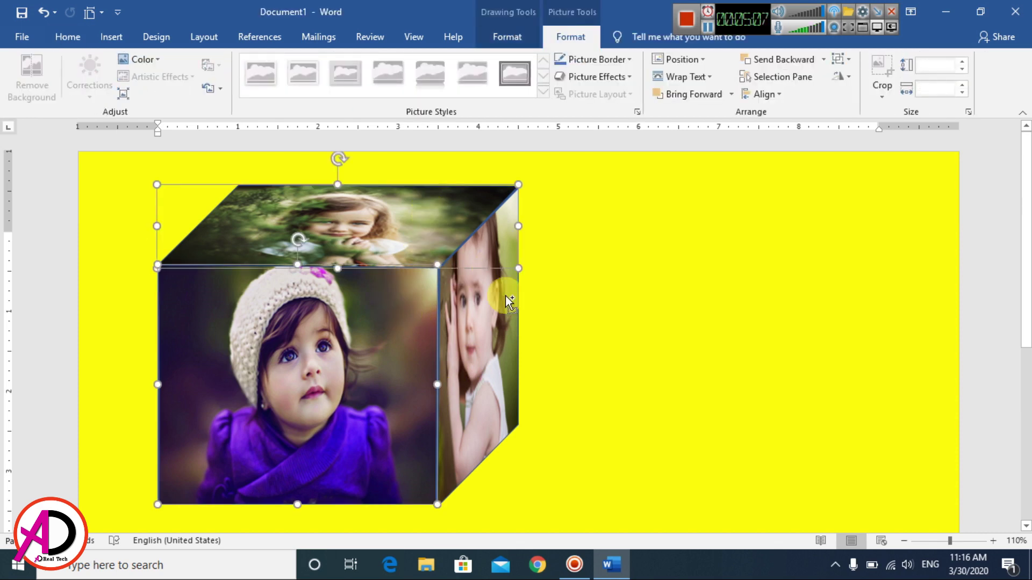
pyautogui.keyDown('shift'); pyautogui.click(492, 382); pyautogui.keyUp('shift')
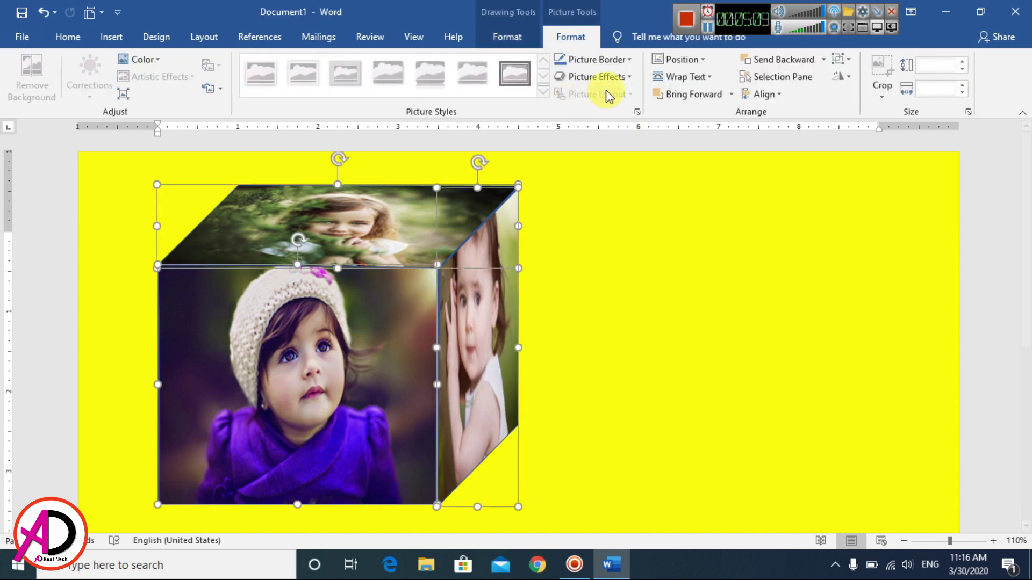
pyautogui.click(514, 37)
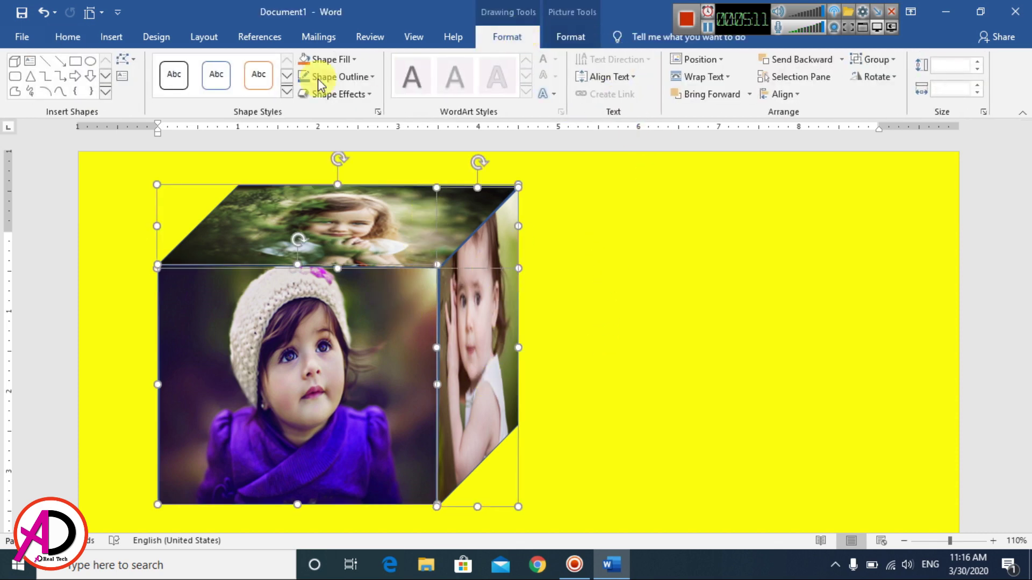
pyautogui.click(358, 69)
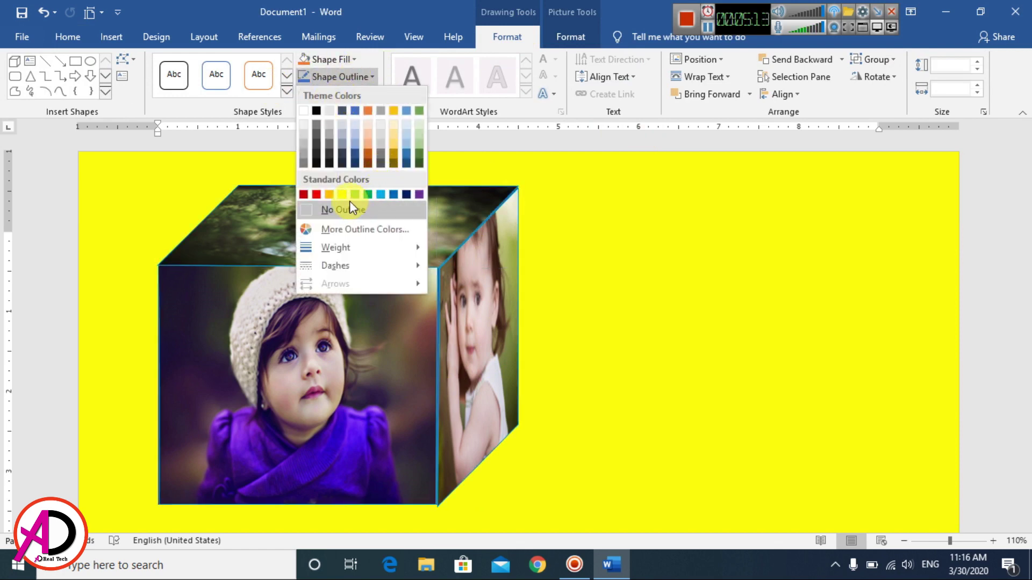
pyautogui.click(307, 108)
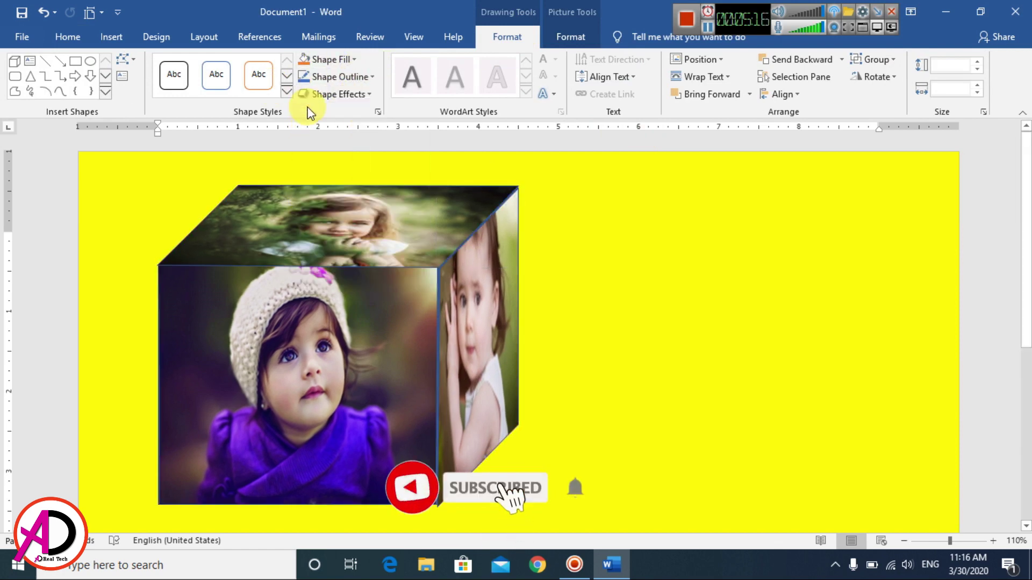
pyautogui.click(336, 78)
pyautogui.moveTo(362, 253)
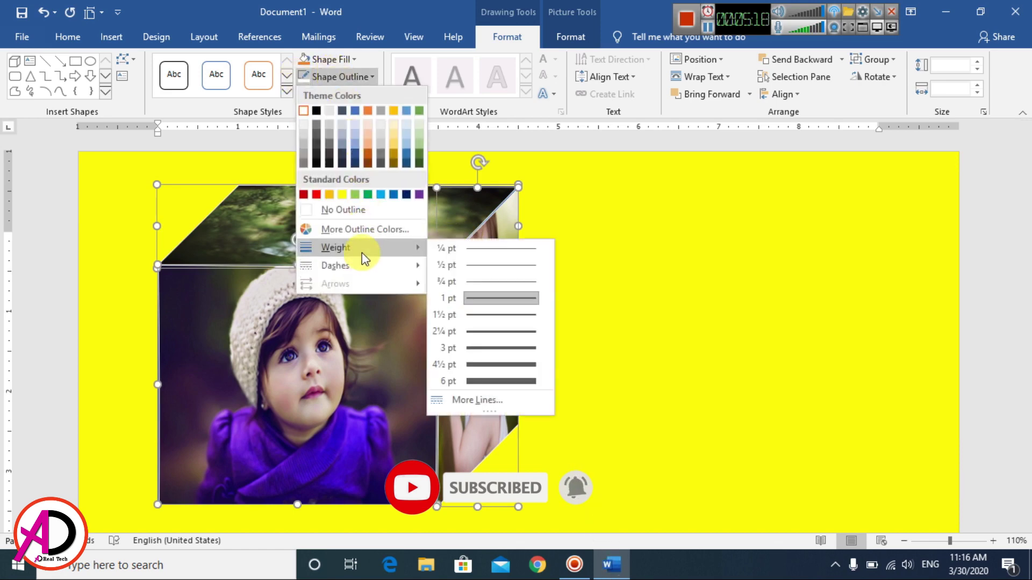
pyautogui.click(503, 331)
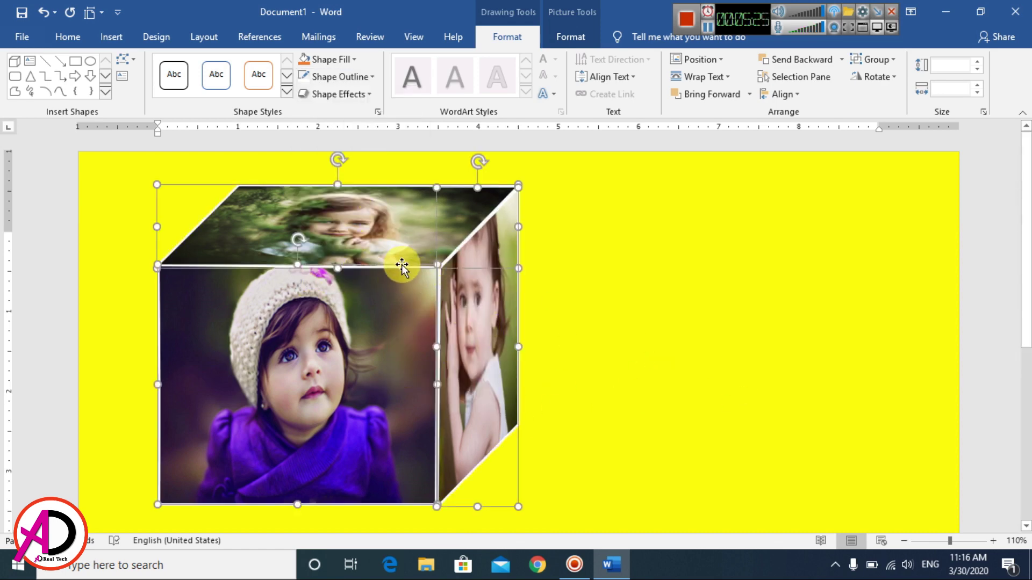
# Step: Move the photo faces aside and delete the original blue cube
pyautogui.moveTo(401, 264); pyautogui.dragTo(745, 263)
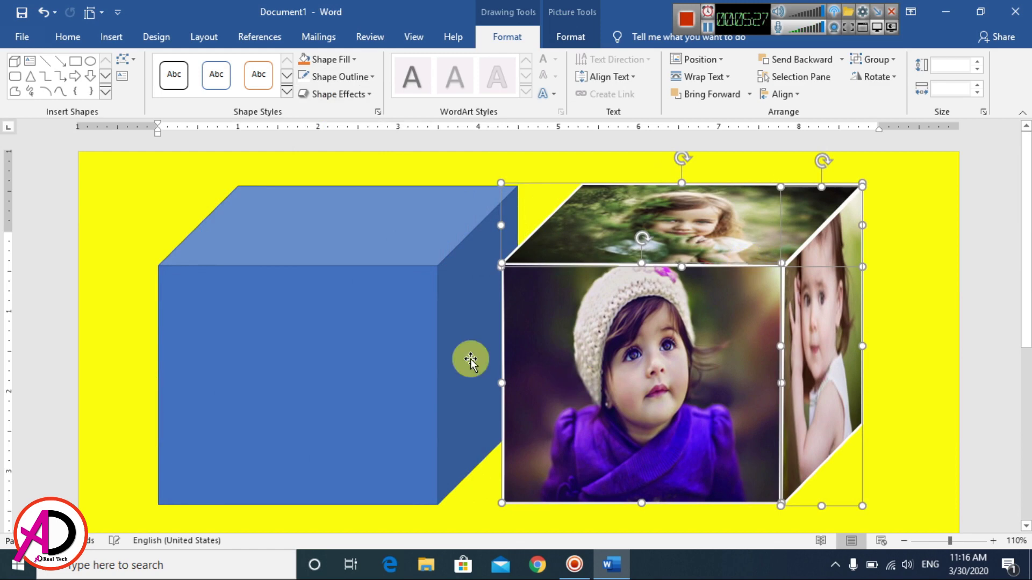
pyautogui.click(350, 311)
pyautogui.press('Delete')
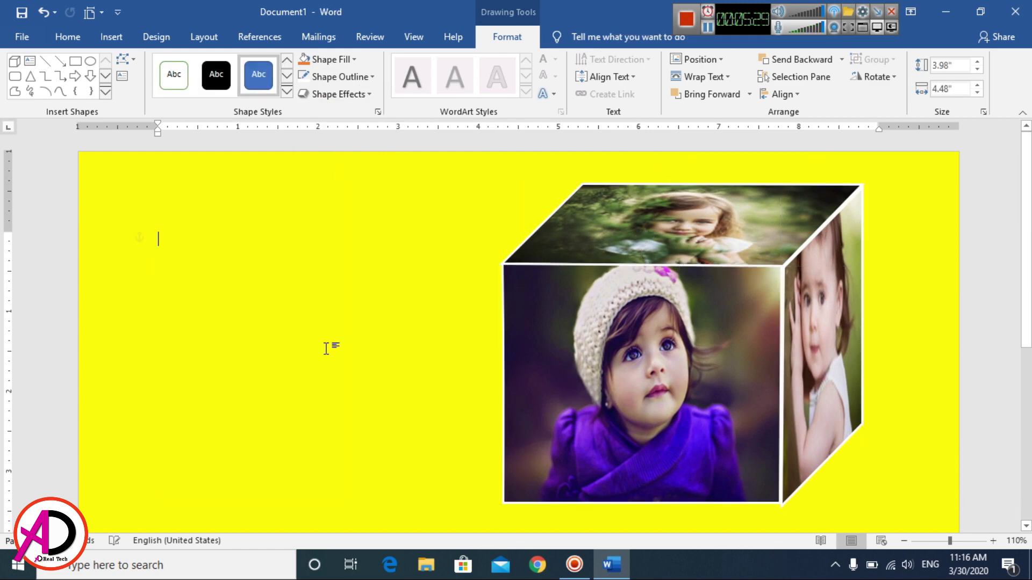
# Step: Group the front, right and top faces into one object and move it left
pyautogui.click(689, 344)
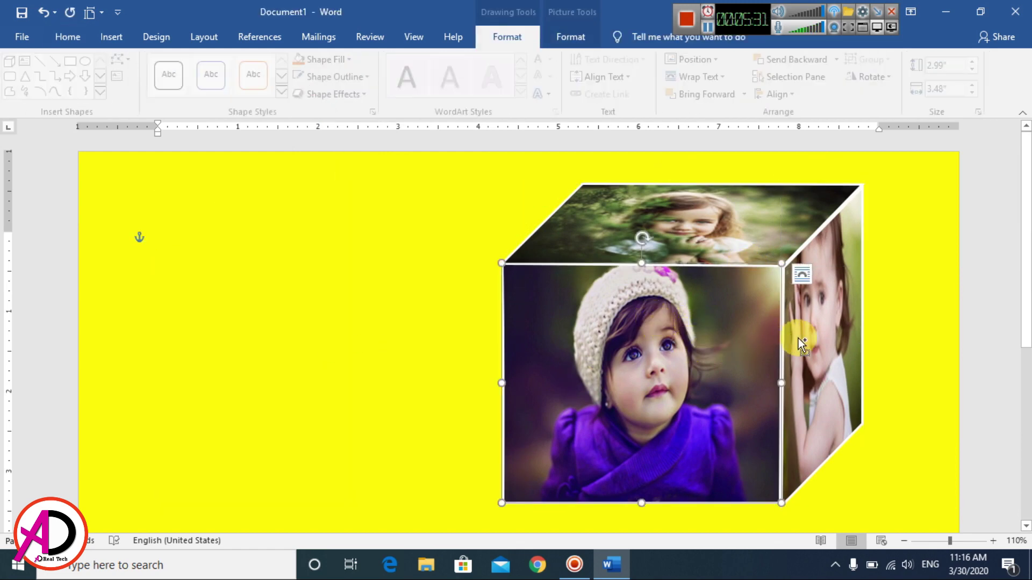
pyautogui.keyDown('shift'); pyautogui.click(826, 346); pyautogui.keyUp('shift')
pyautogui.keyDown('shift'); pyautogui.click(755, 242); pyautogui.keyUp('shift')
pyautogui.rightClick(710, 320)
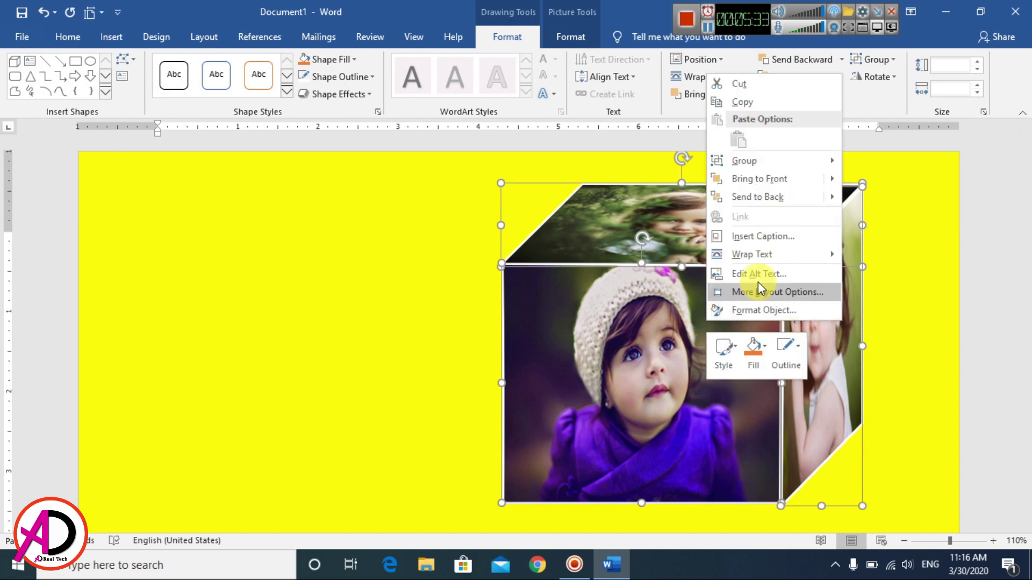
pyautogui.moveTo(768, 161)
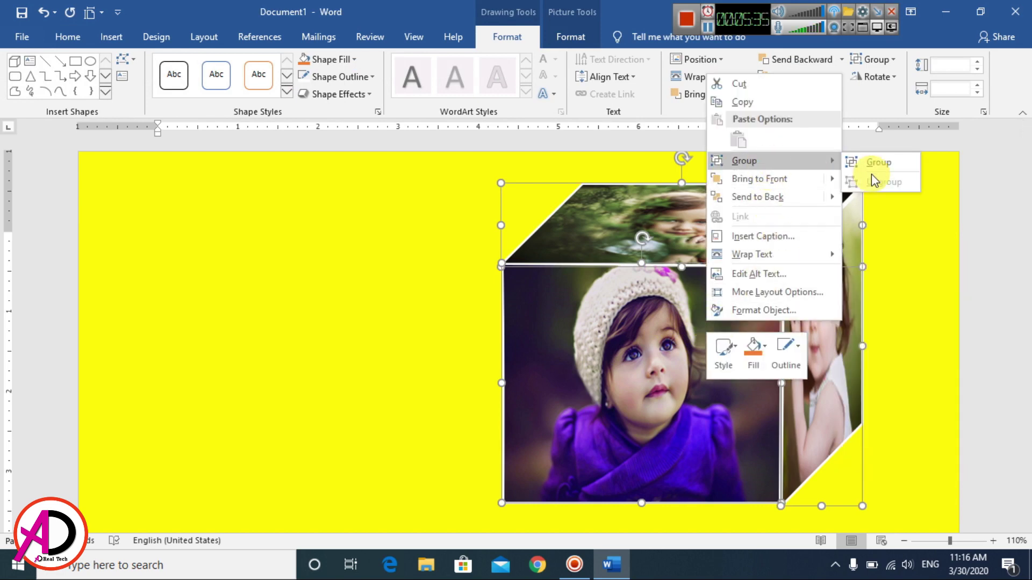
pyautogui.click(874, 161)
pyautogui.moveTo(736, 354); pyautogui.dragTo(445, 357)
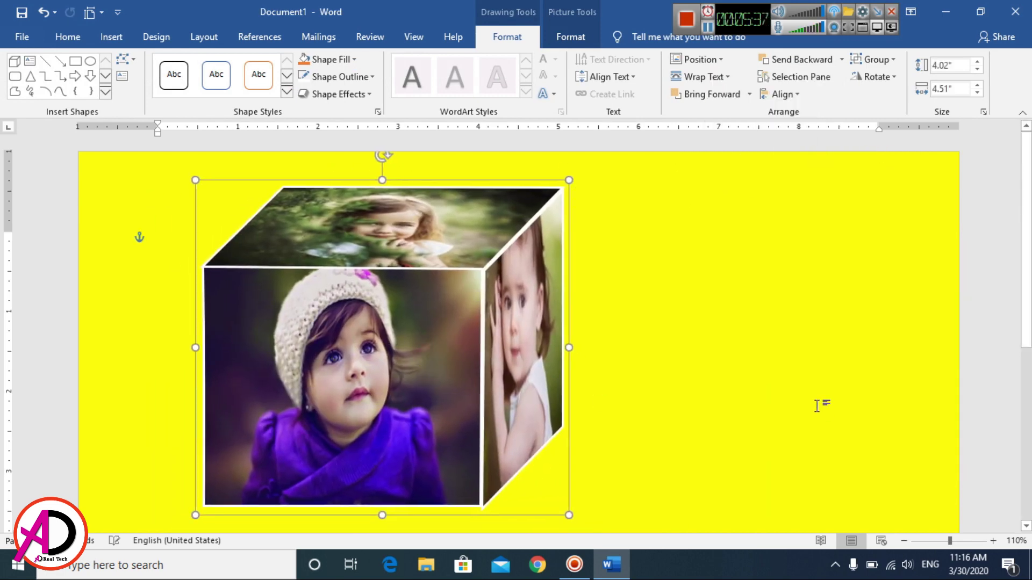
# Step: Move the grouped photo cube toward the page centre and apply the first Reflection variation
pyautogui.click(818, 406)
pyautogui.moveTo(322, 344)
pyautogui.mouseDown()
pyautogui.moveTo(558, 330)
pyautogui.moveTo(295, 340)
pyautogui.moveTo(542, 346)
pyautogui.moveTo(477, 329)
pyautogui.mouseUp()
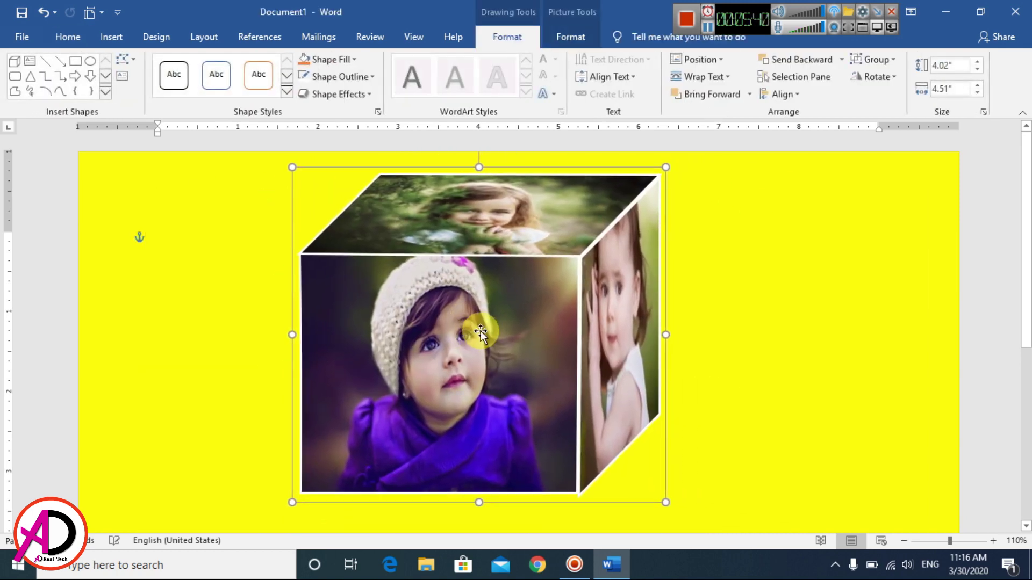
pyautogui.click(346, 93)
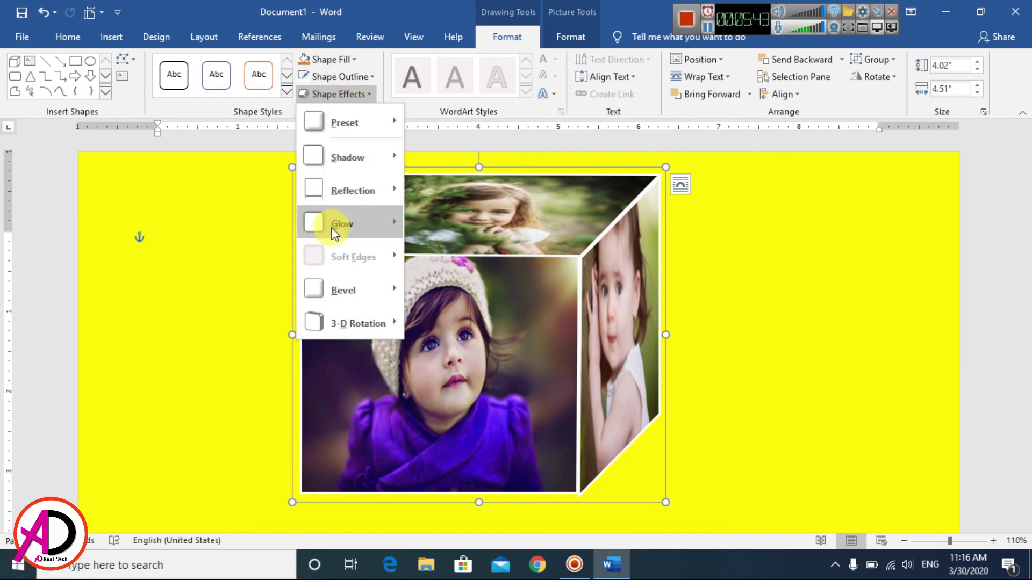
pyautogui.moveTo(343, 196)
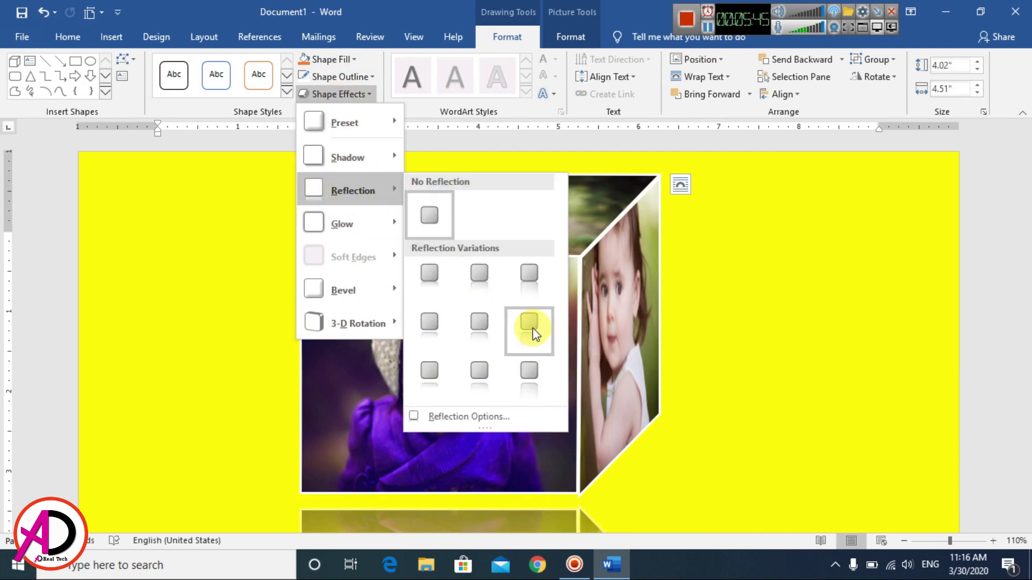
pyautogui.click(437, 275)
# Step: Shrink the reflected cube to 3.43" by 3.89" and place it at the page's top-left
pyautogui.moveTo(576, 364); pyautogui.dragTo(404, 382)
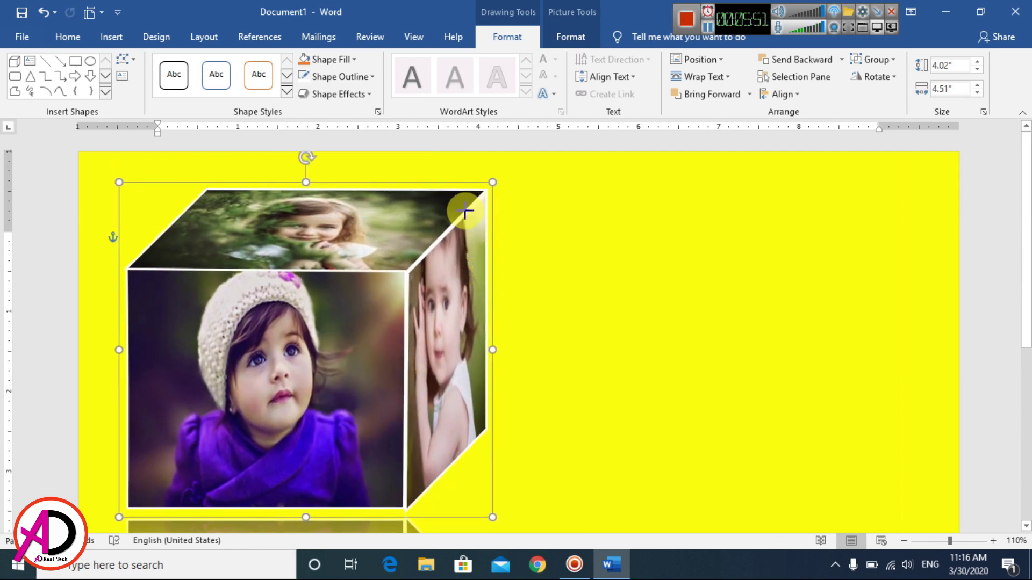
pyautogui.moveTo(465, 211); pyautogui.dragTo(436, 235)
pyautogui.moveTo(336, 327); pyautogui.dragTo(702, 279)
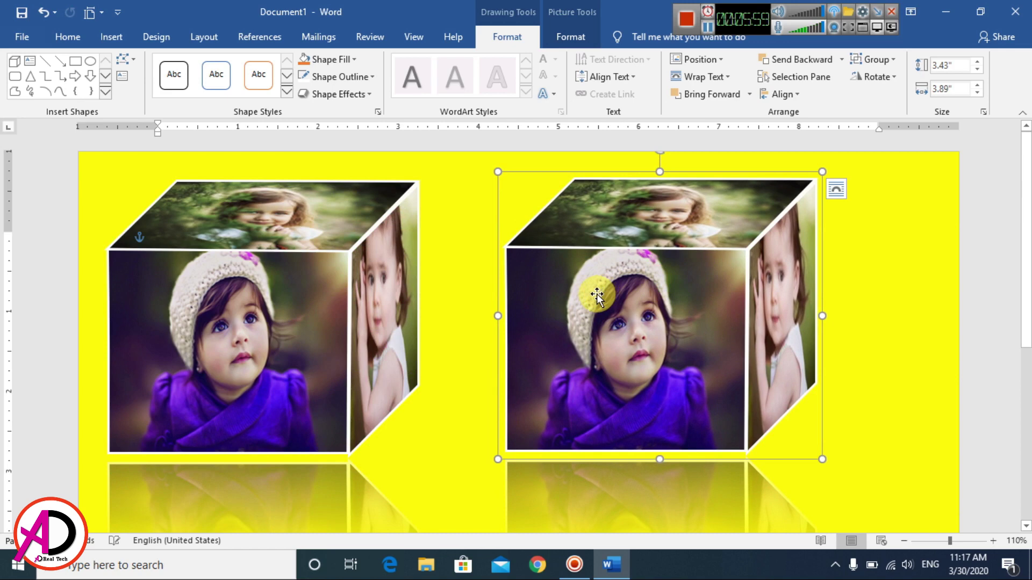
# Step: Scroll down and back up to check the two reflected cubes side by side
pyautogui.scroll(-5, 422, 433)
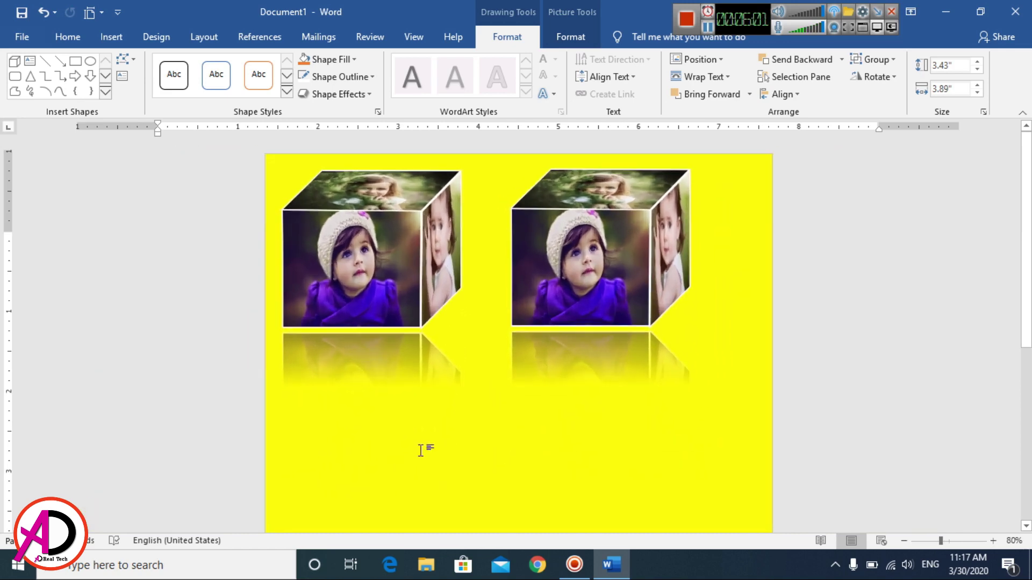
pyautogui.scroll(3, 422, 454)
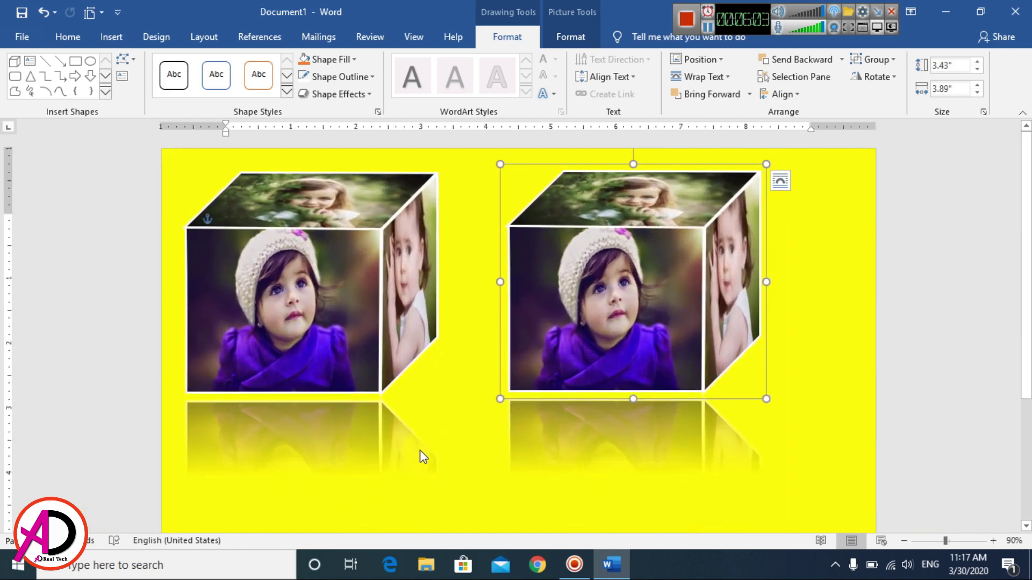